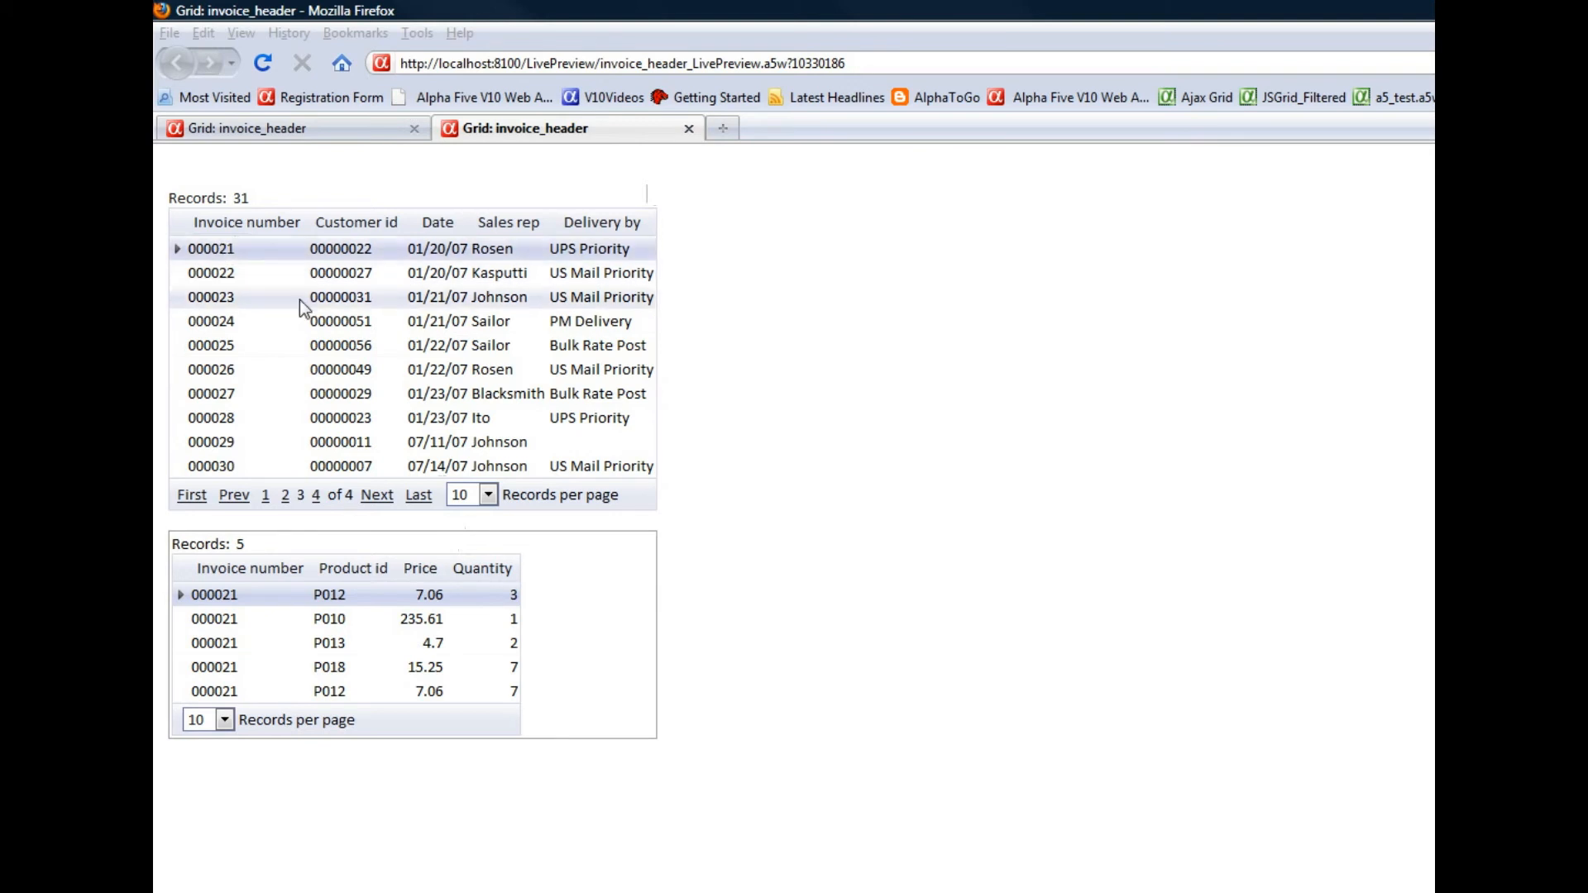
Select the second to fifth invoices in turn to examine how the linked line-item grid follows the selected row
left_click(216, 278)
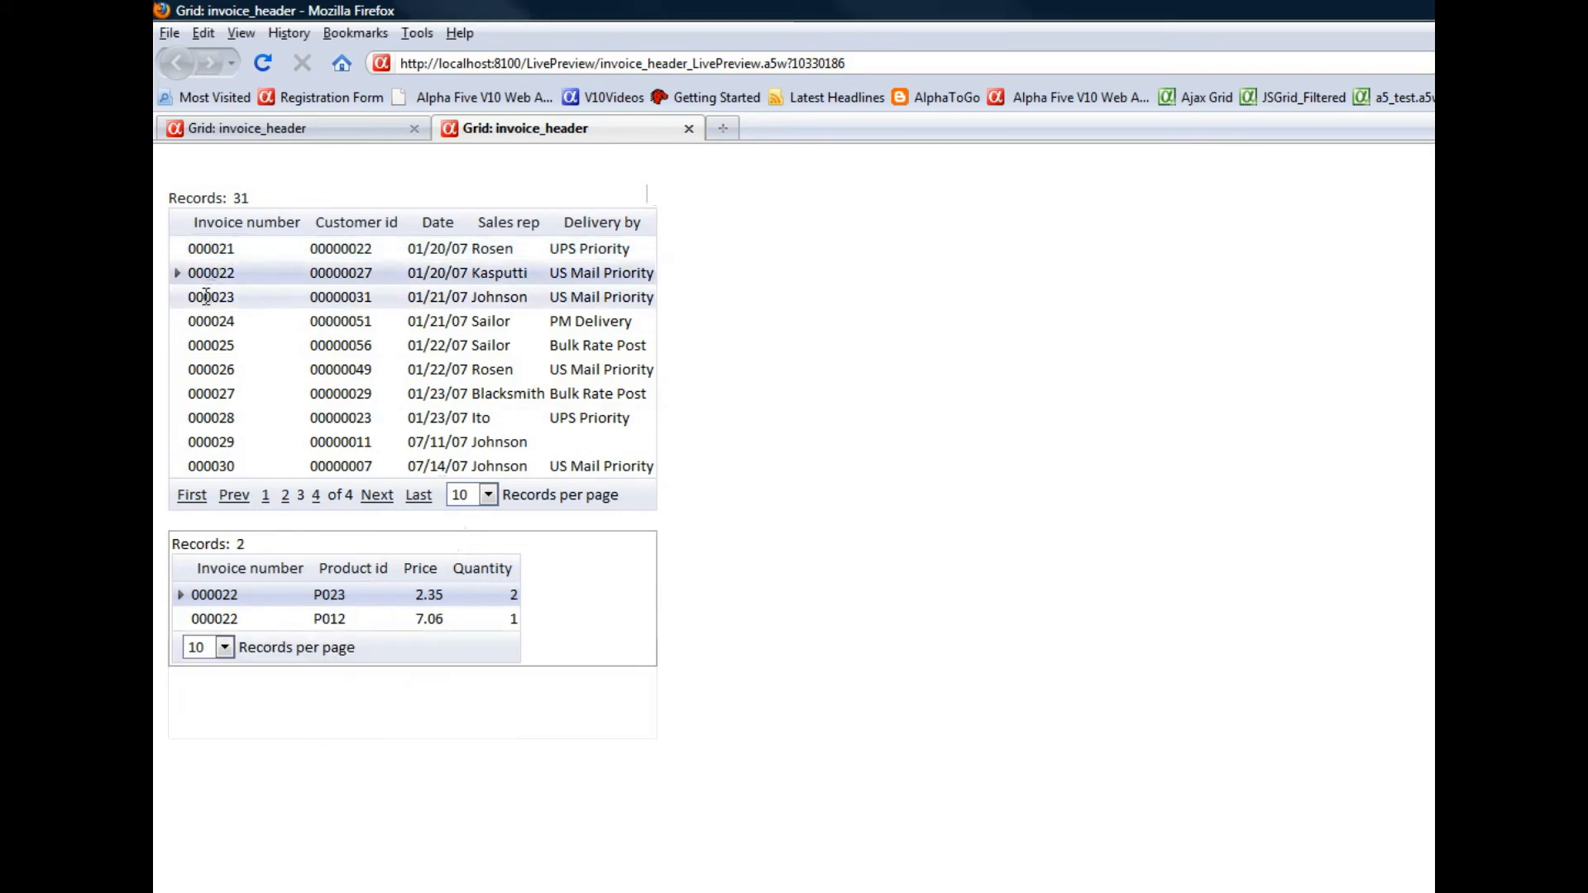
left_click(206, 295)
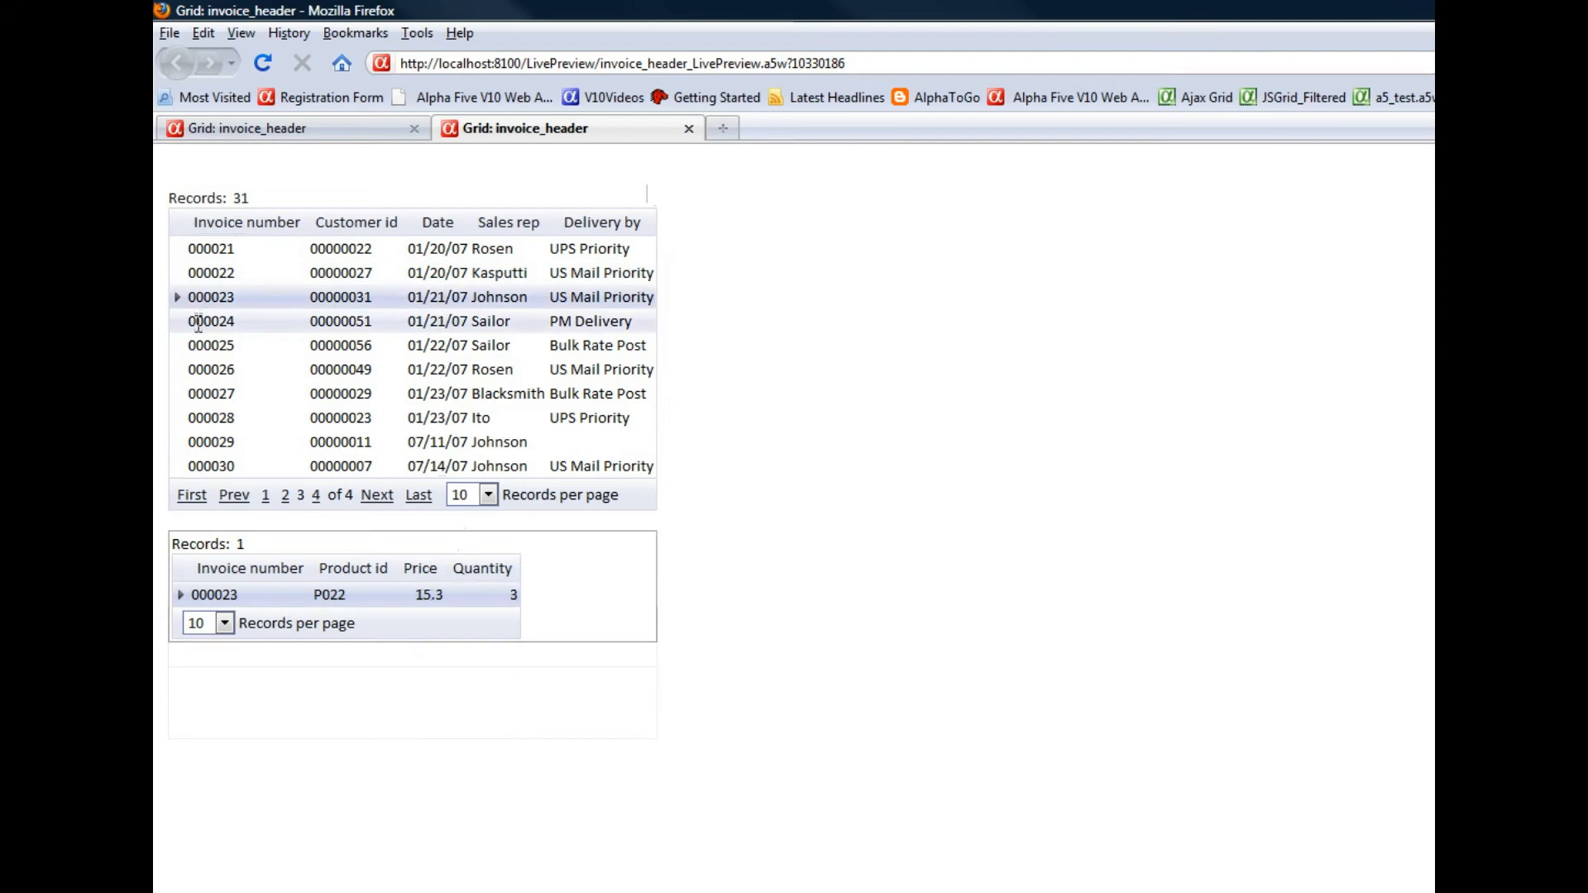
left_click(198, 322)
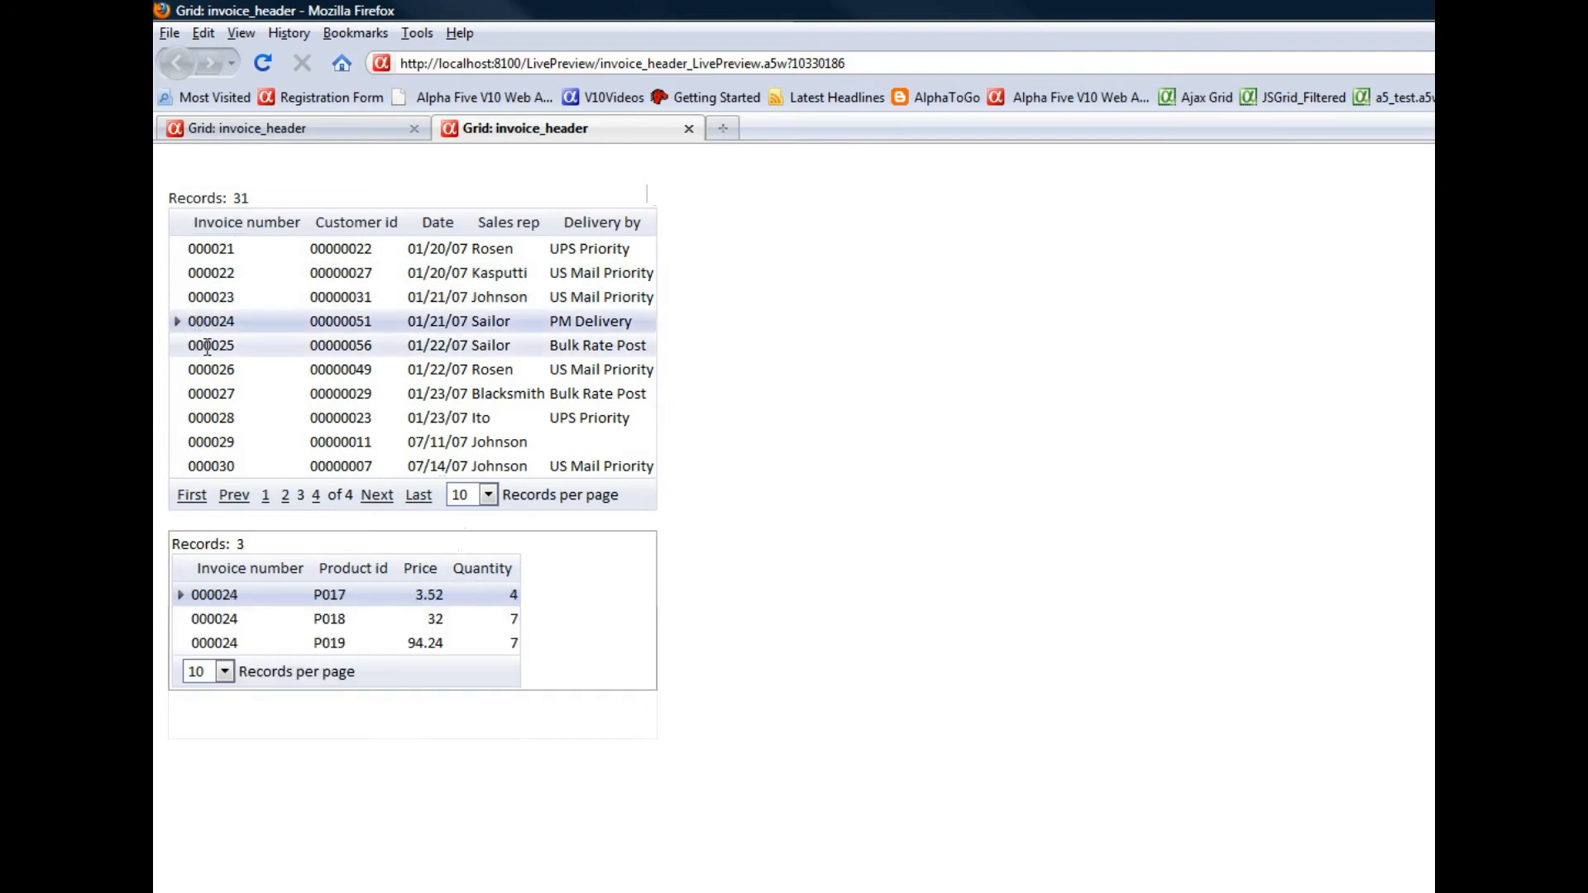
left_click(209, 346)
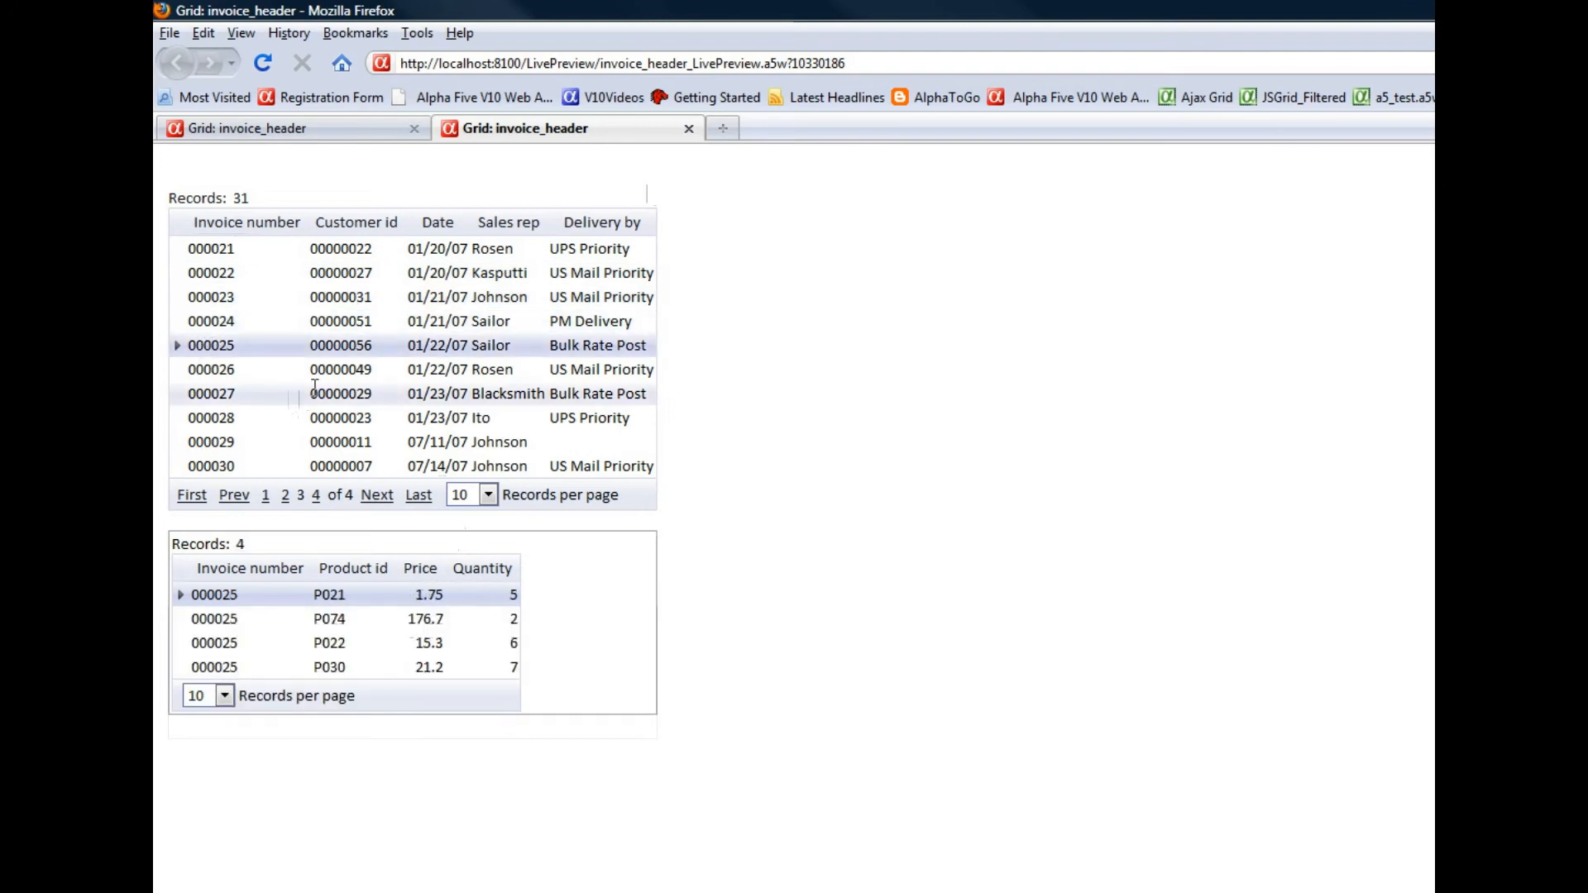
Page through the invoice grid, between its last, first and second pages, to examine how the linked grid reloads
left_click(381, 501)
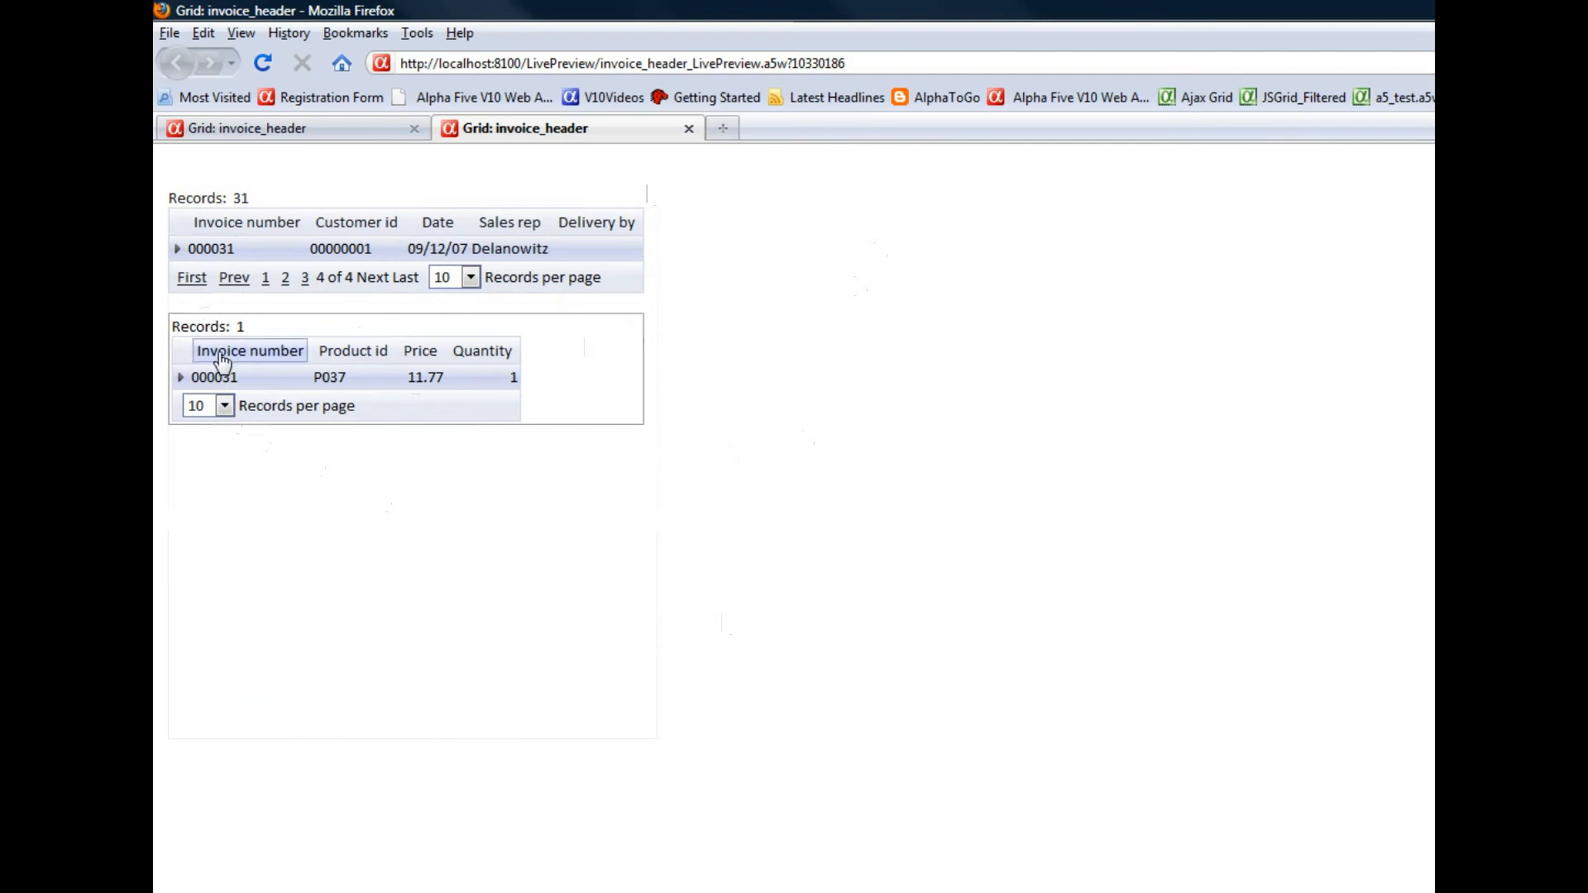
left_click(188, 280)
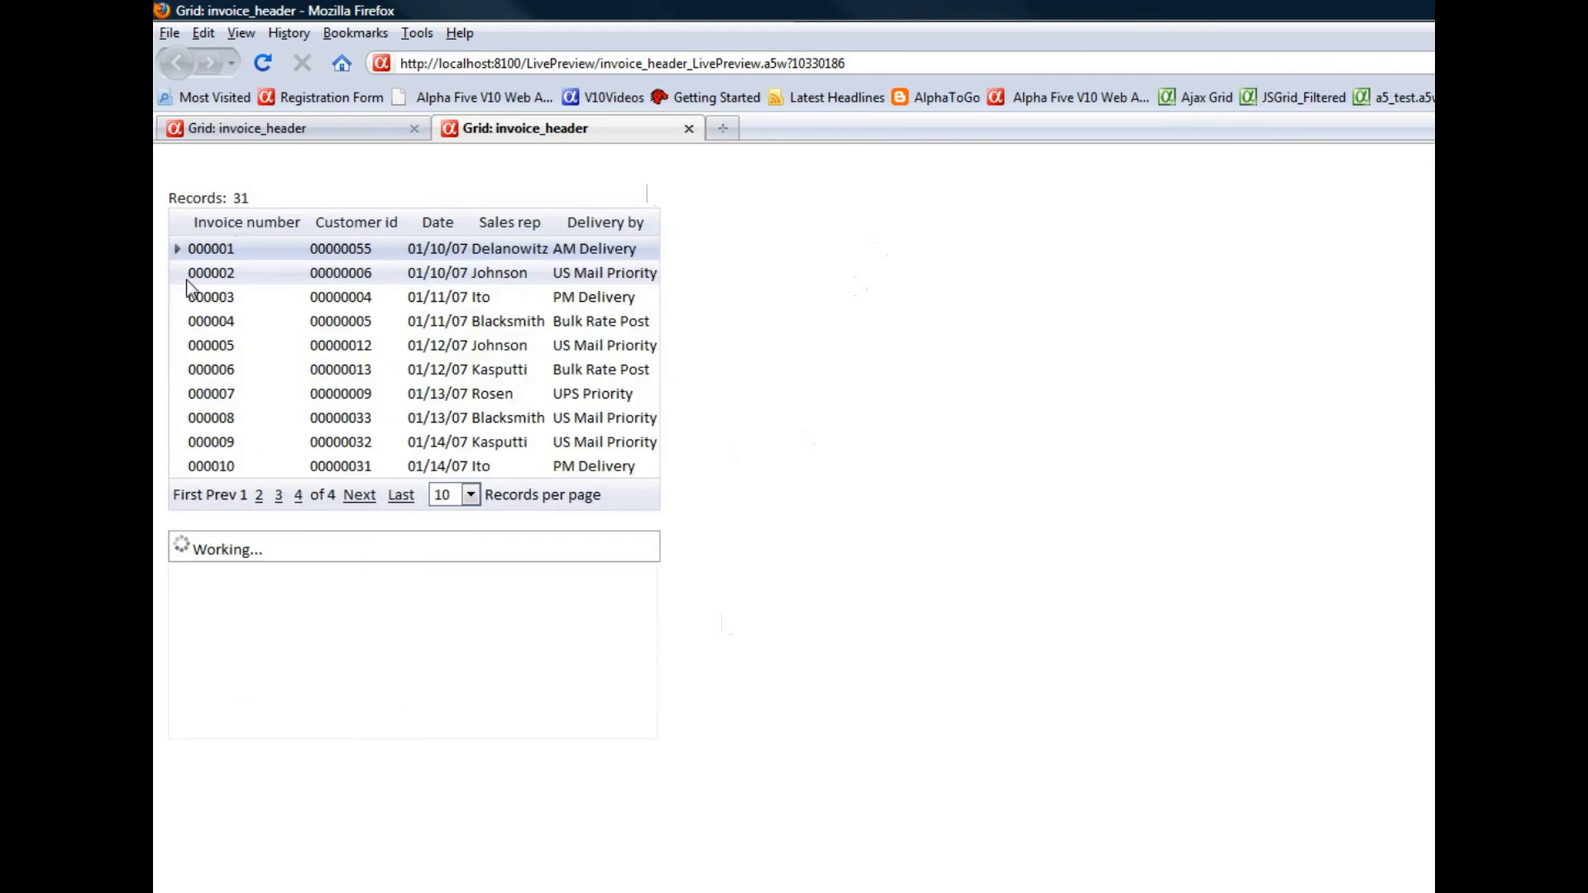
left_click(356, 498)
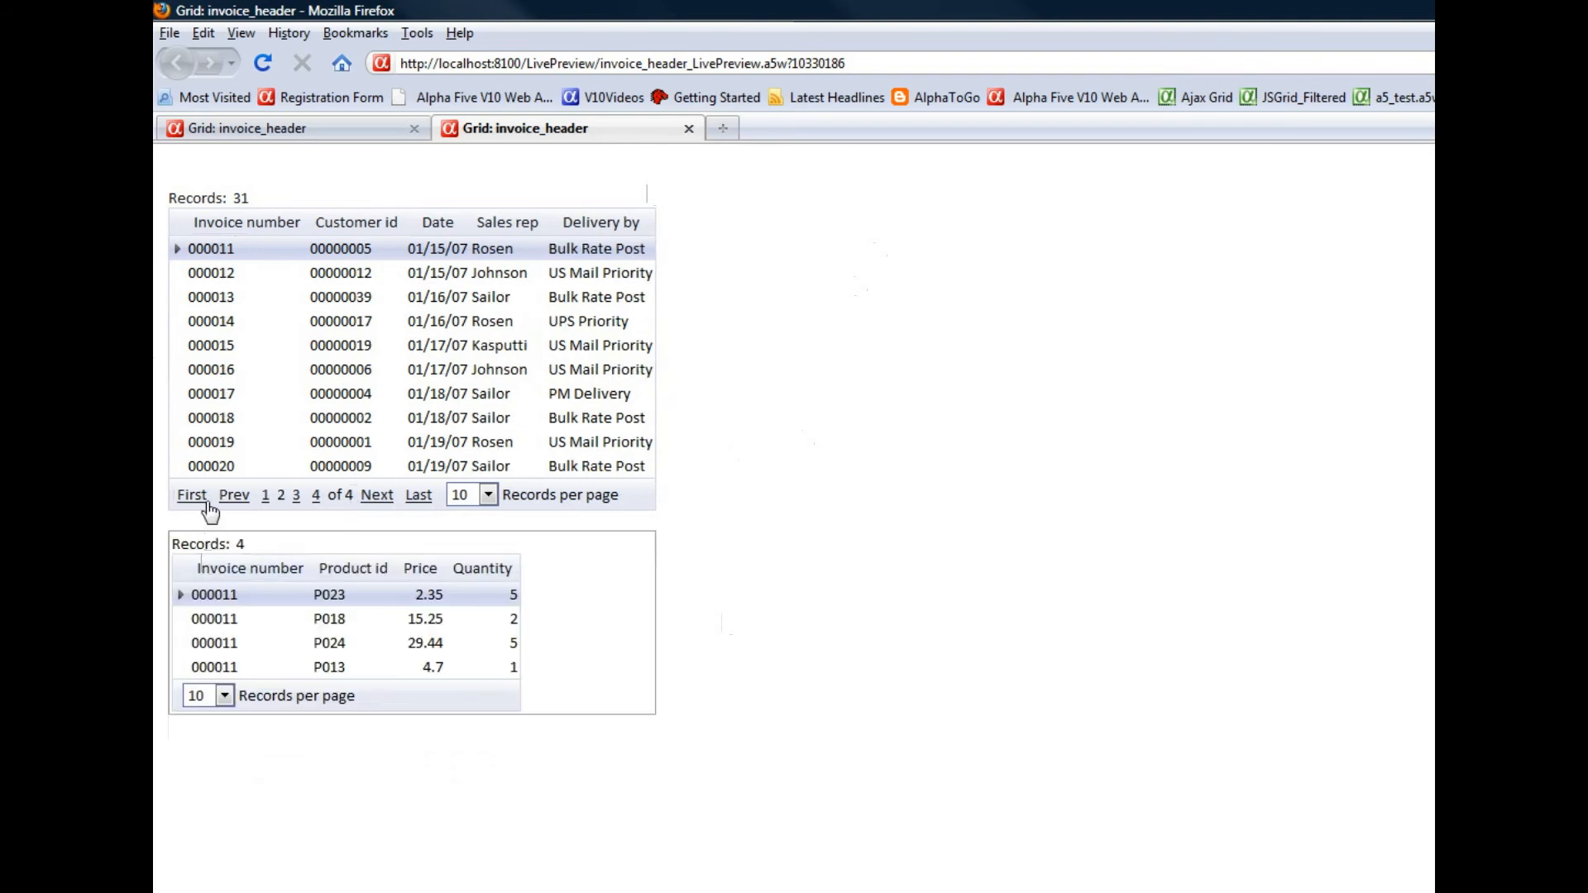
left_click(191, 496)
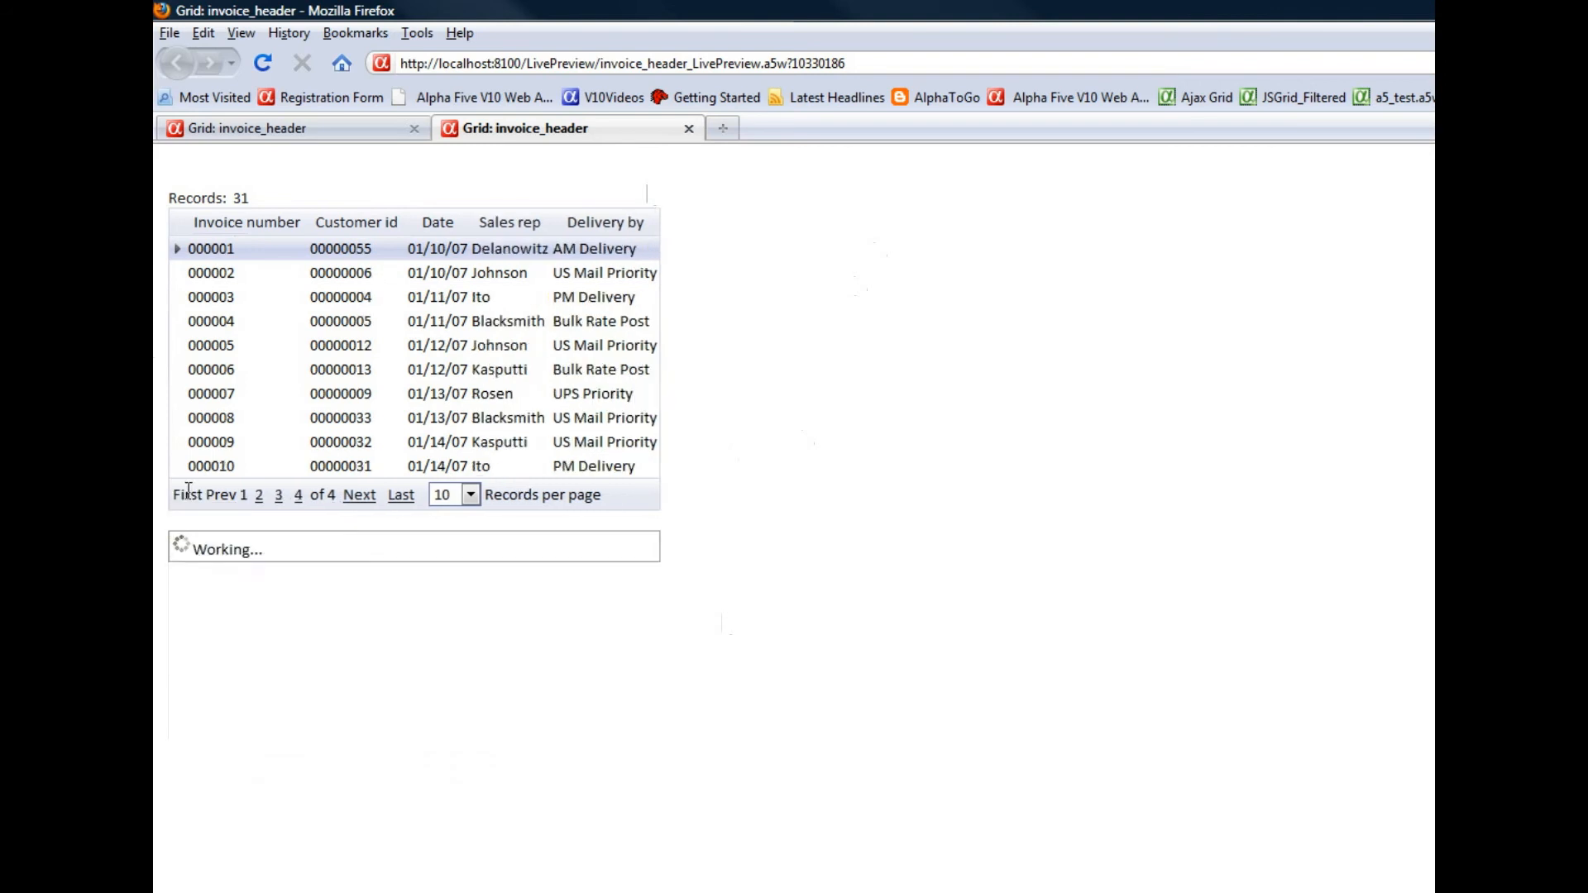
left_click(360, 497)
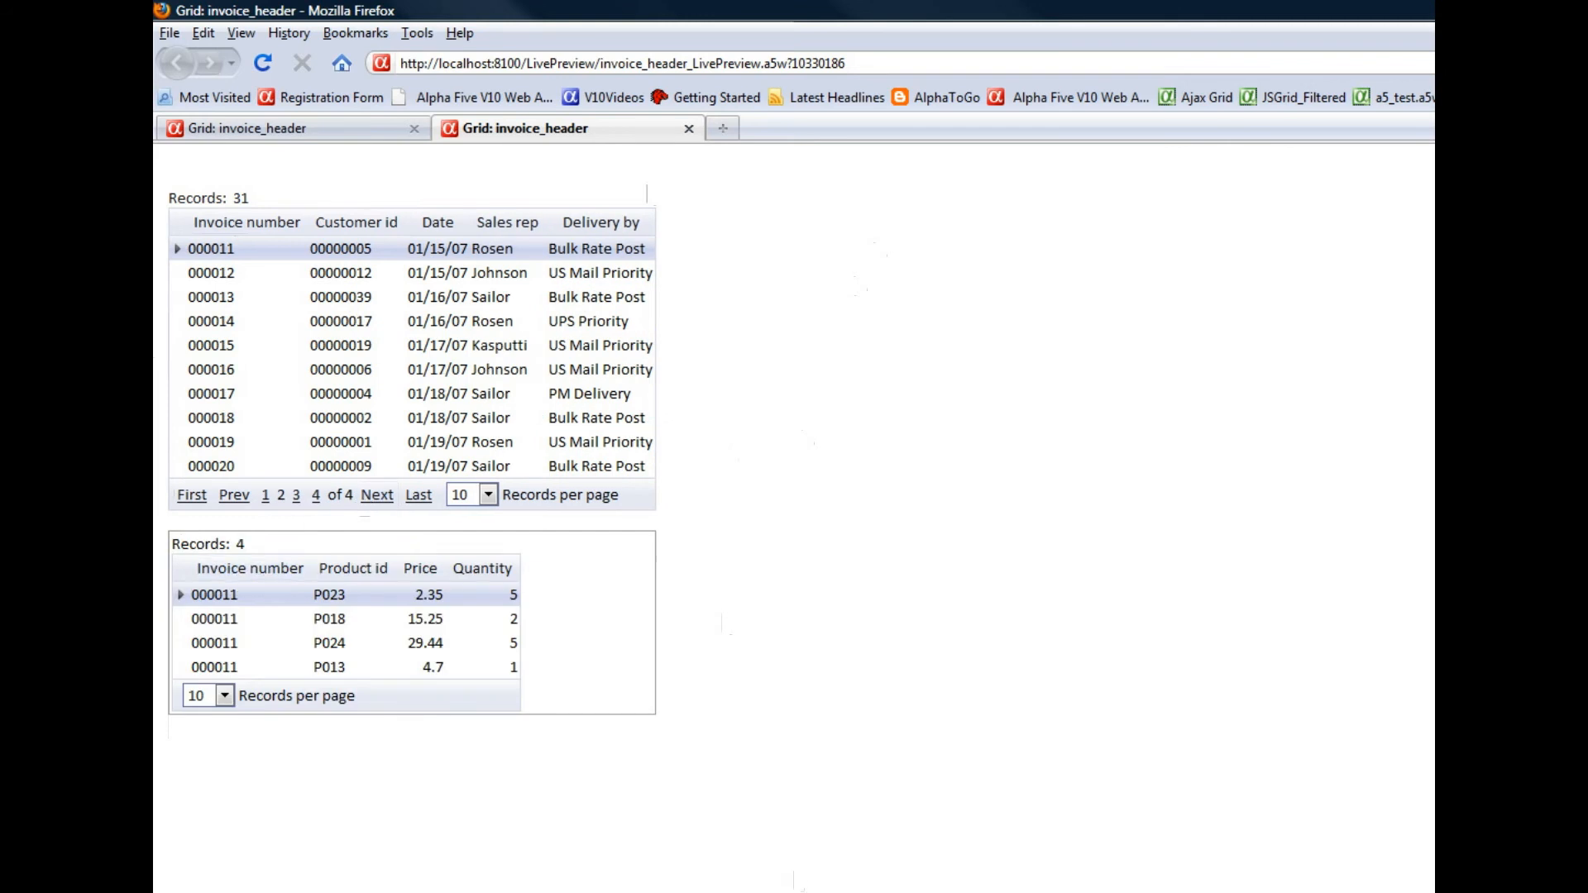
Switch to Alpha Five and open the linked content definition in the invoice_header grid's design properties
key("alt+Tab")
left_click(252, 141)
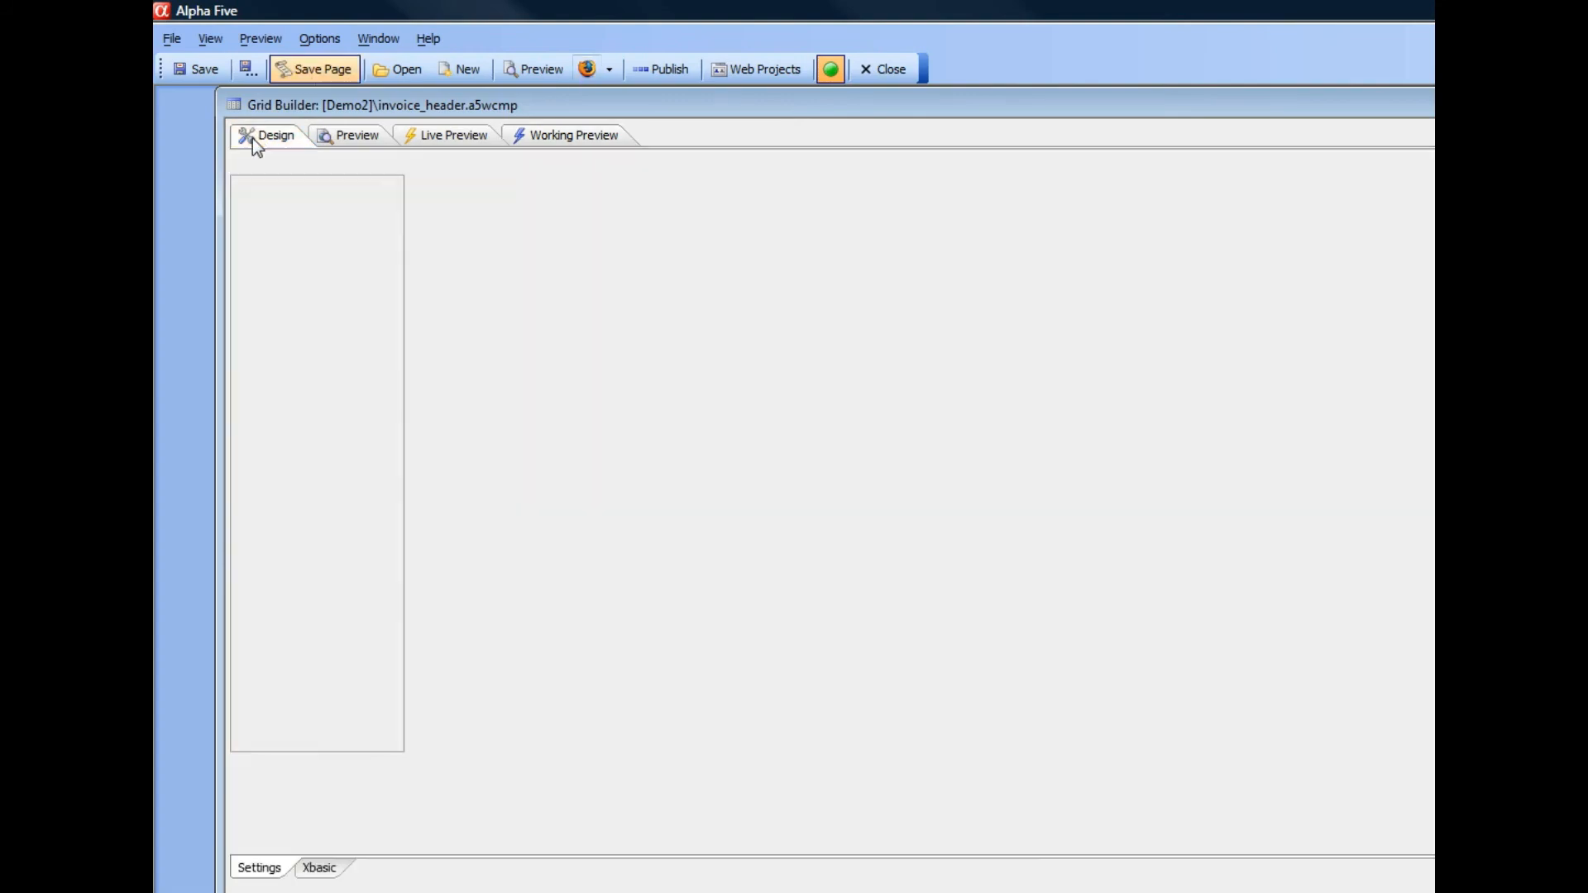
left_click_drag(649, 106, 638, 102)
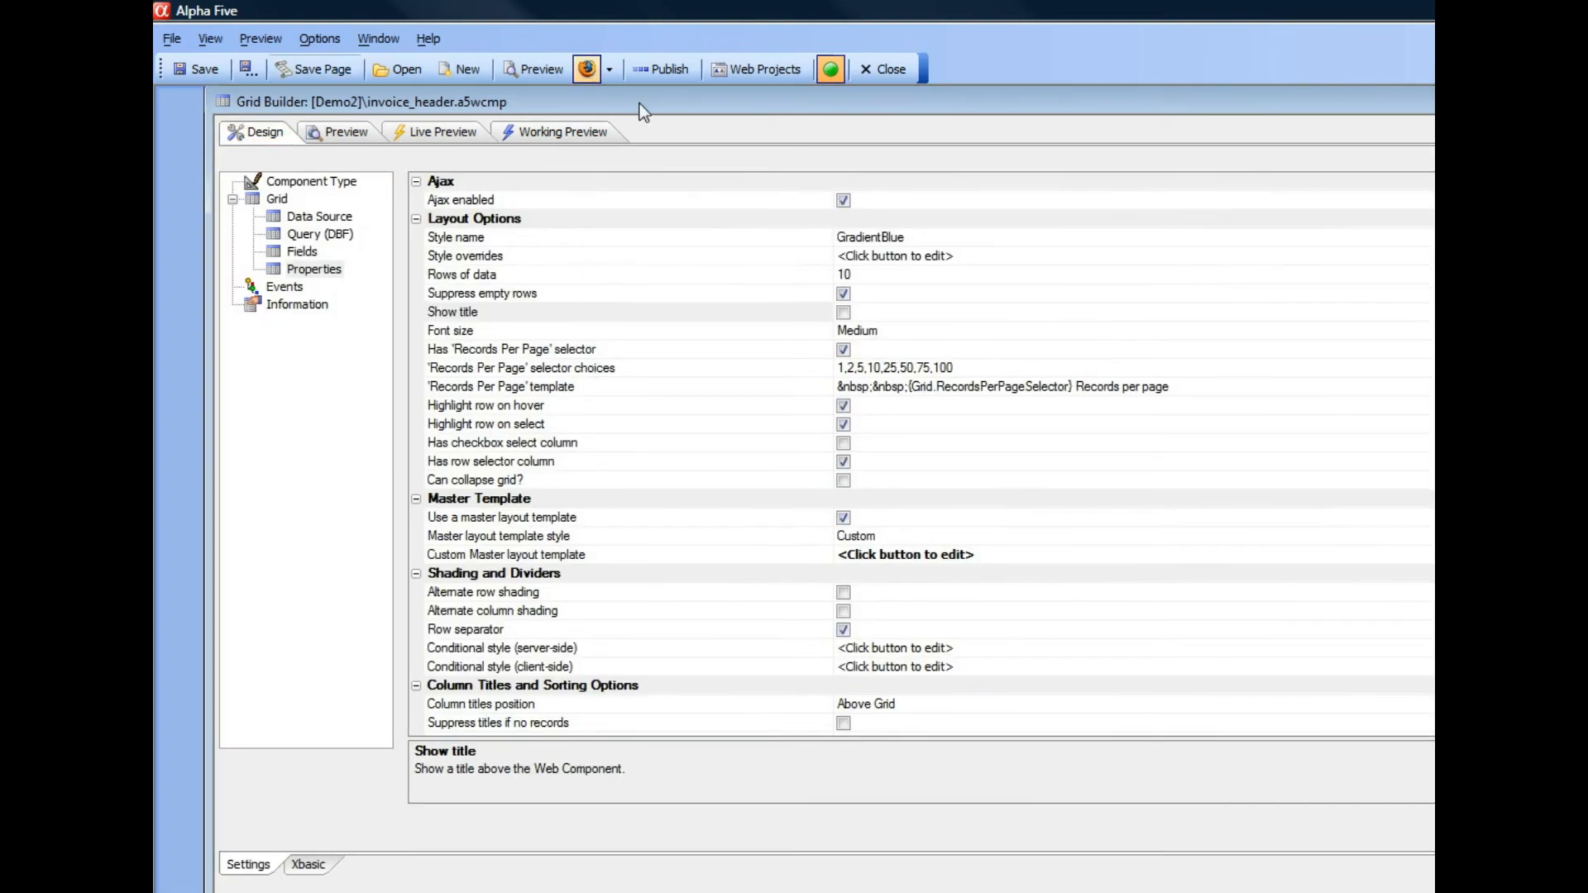
double_click(638, 103)
left_click_drag(1562, 458, 1258, 458)
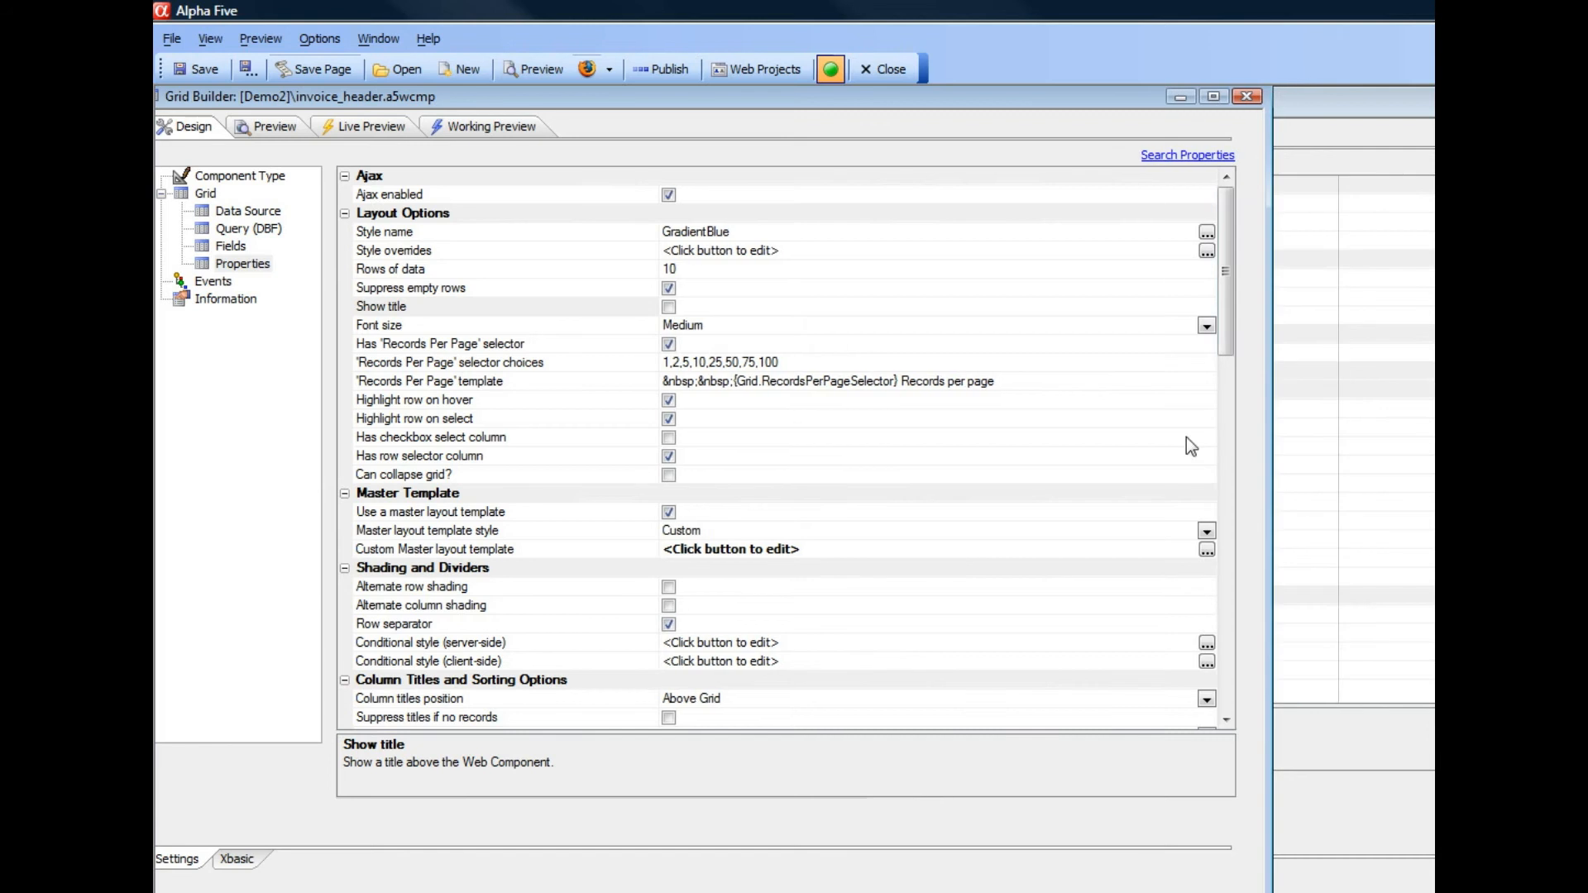
left_click(1229, 367)
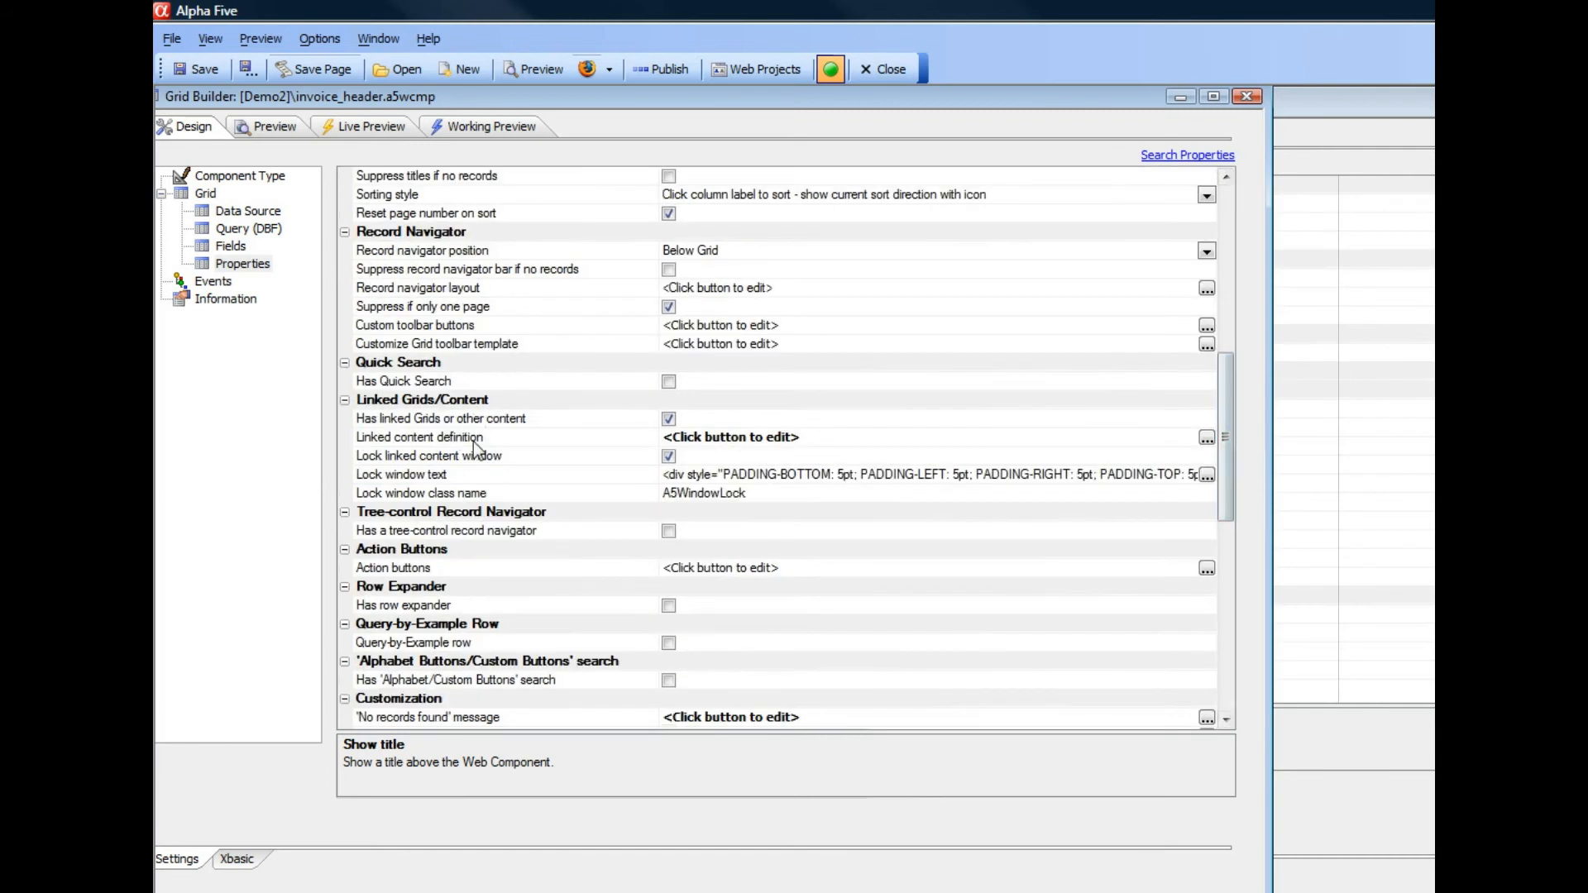
left_click(497, 438)
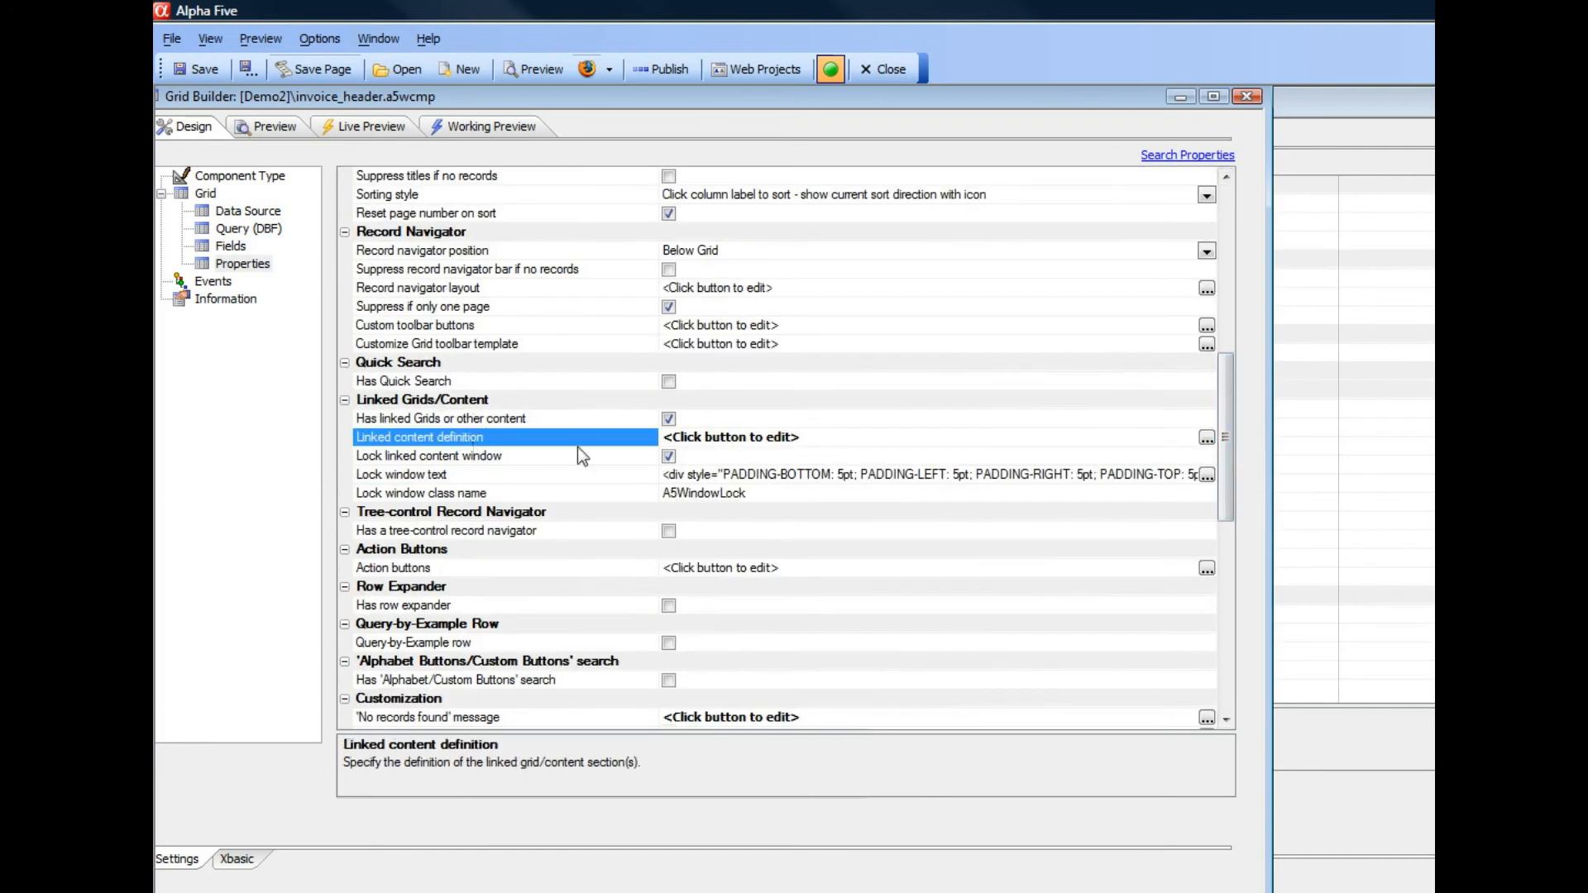
left_click(1207, 438)
left_click_drag(889, 280, 521, 113)
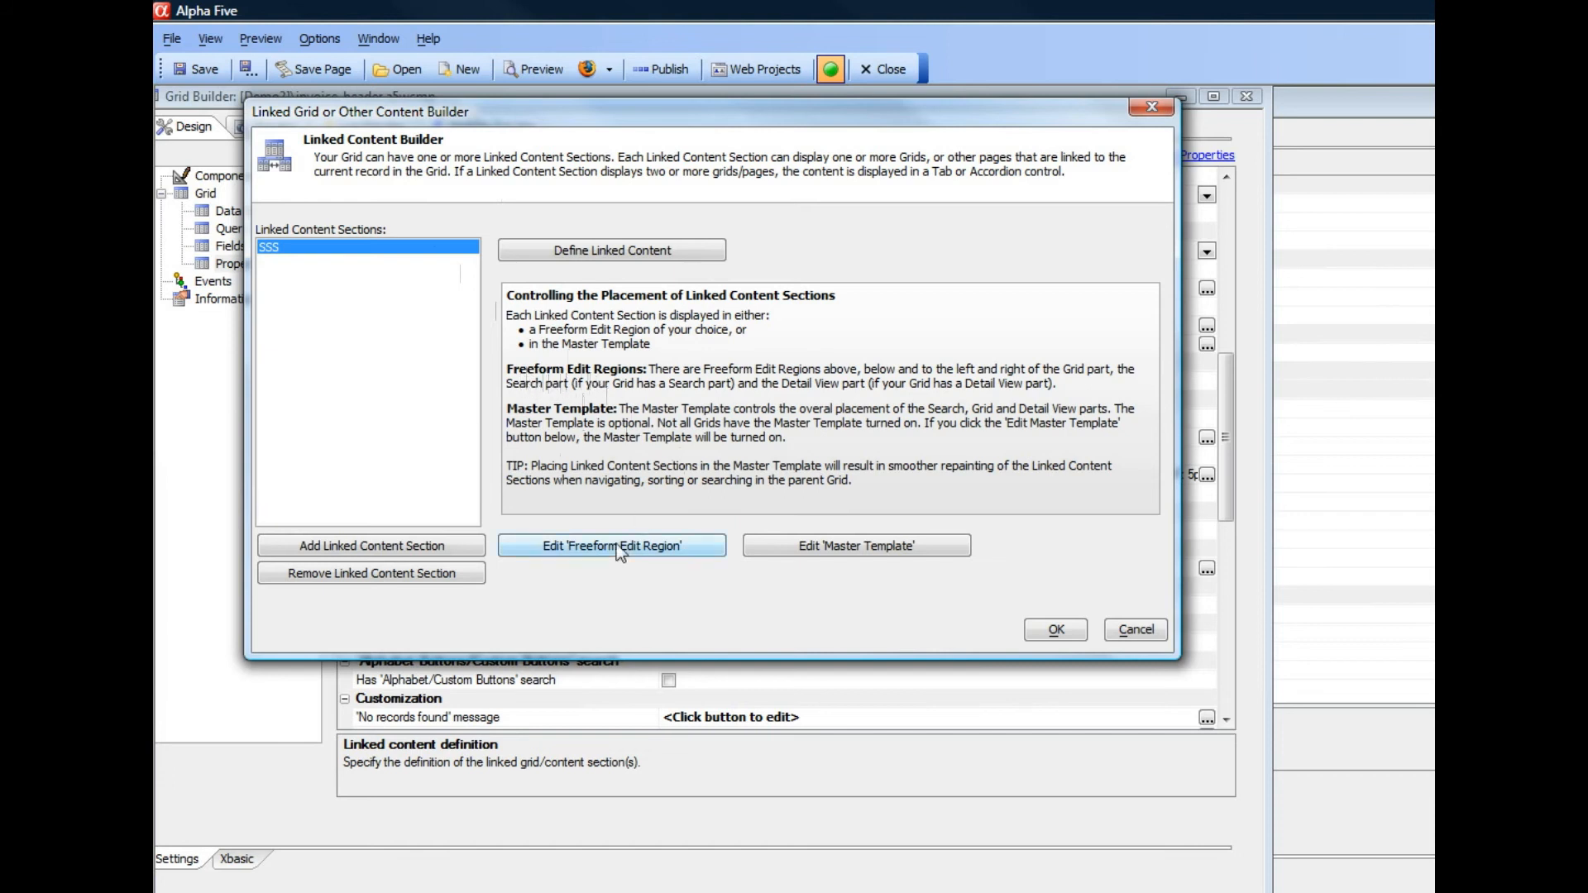
Delete the {LinkedContentSection:SSS} placeholder from the Grid Part's Bottom freeform edit region
left_click(589, 549)
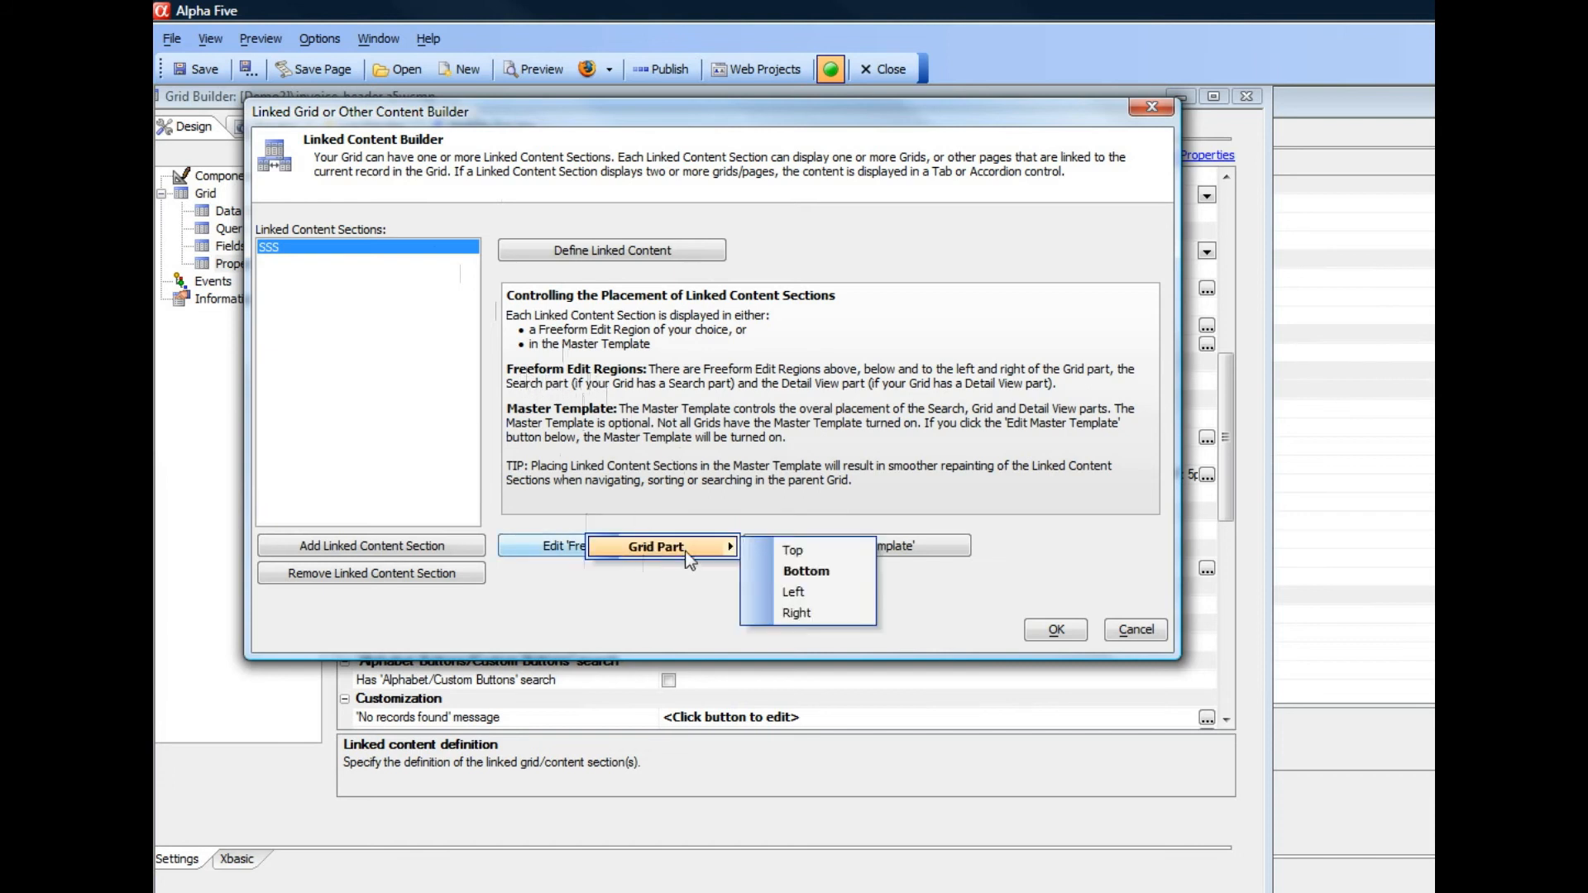
left_click(794, 575)
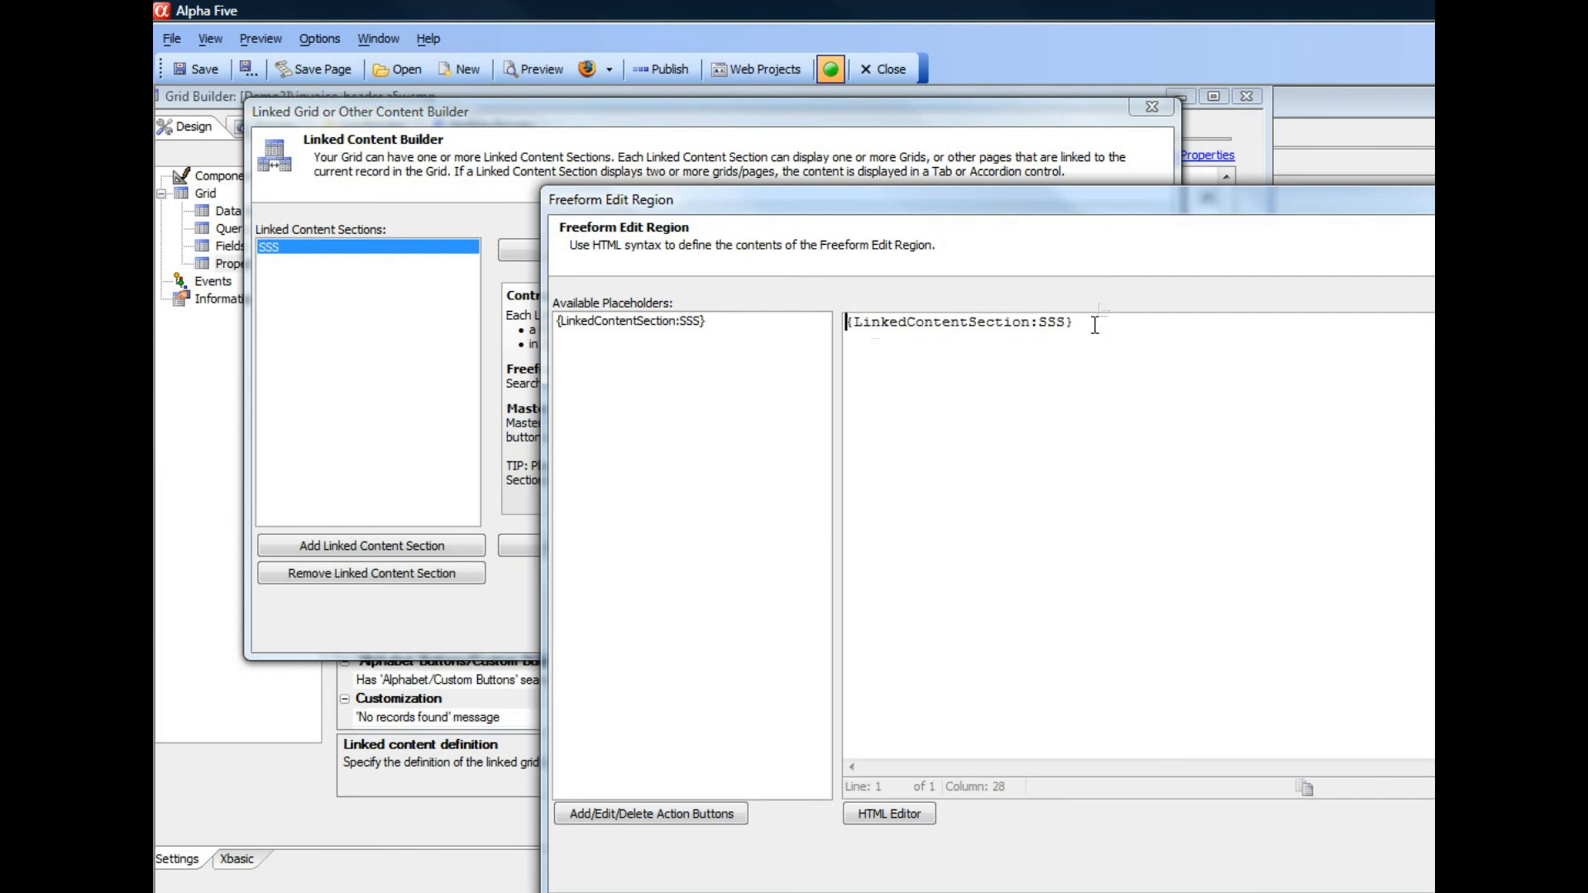
left_click_drag(1095, 325, 694, 294)
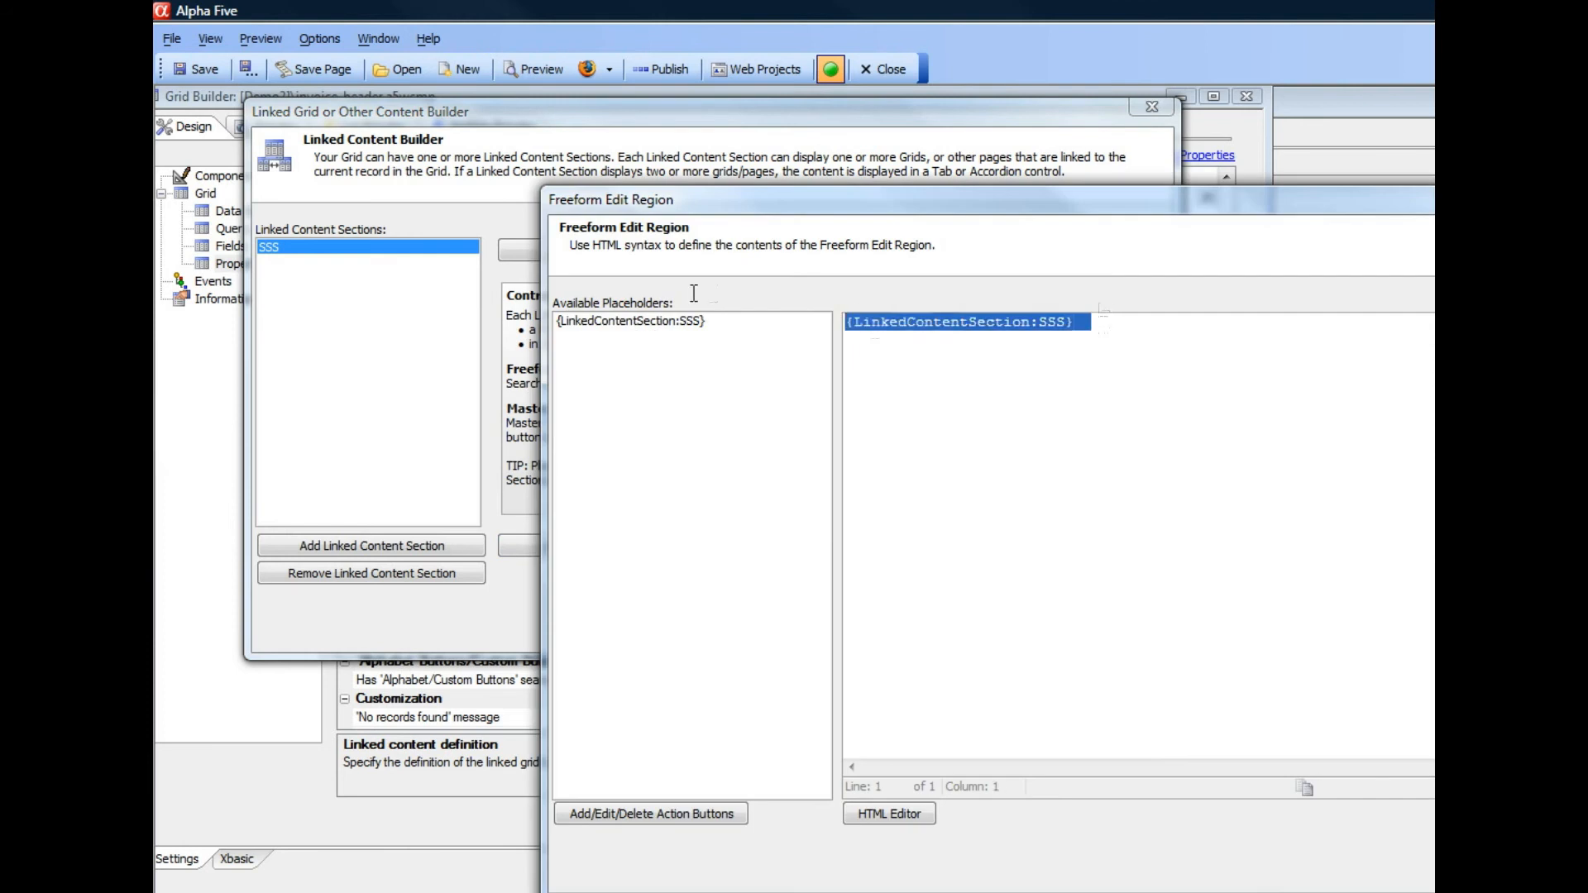
key("Delete")
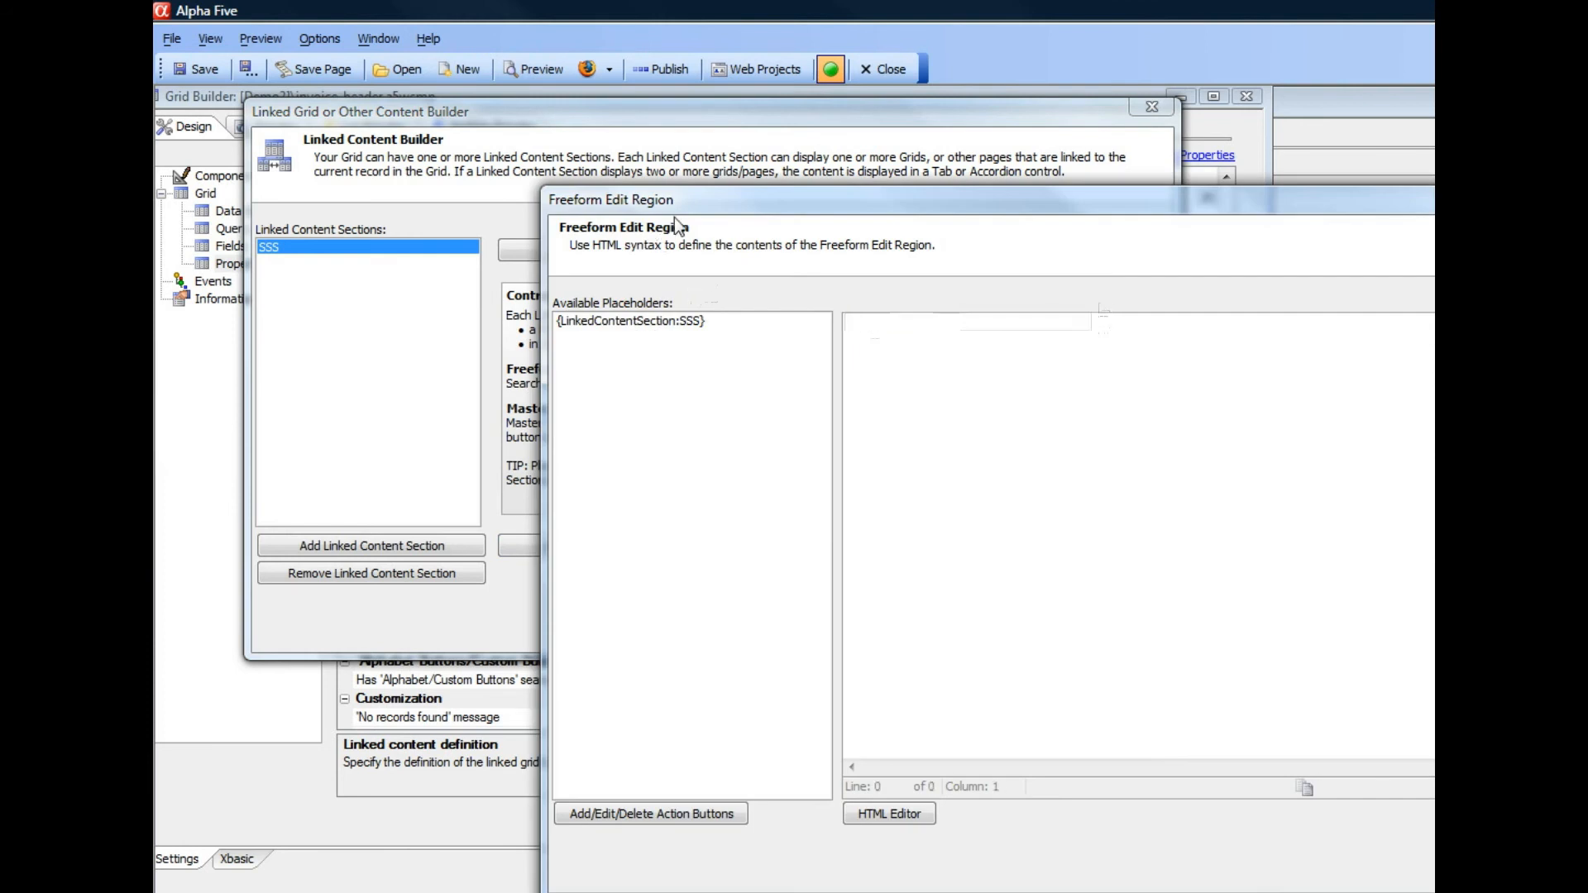
left_click_drag(670, 172, 533, 108)
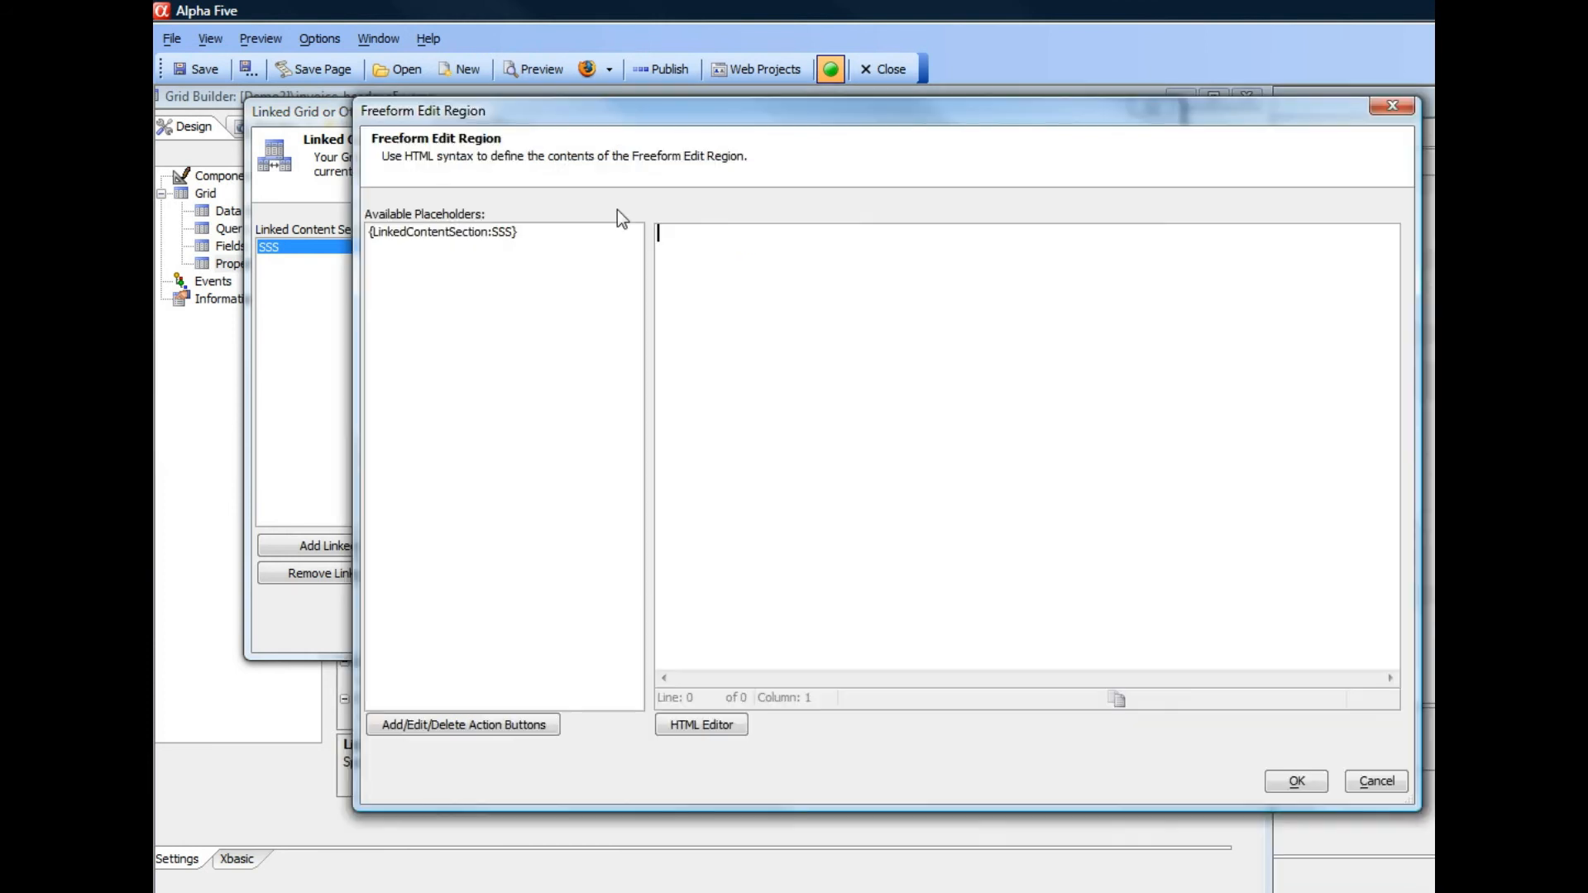
left_click(1287, 784)
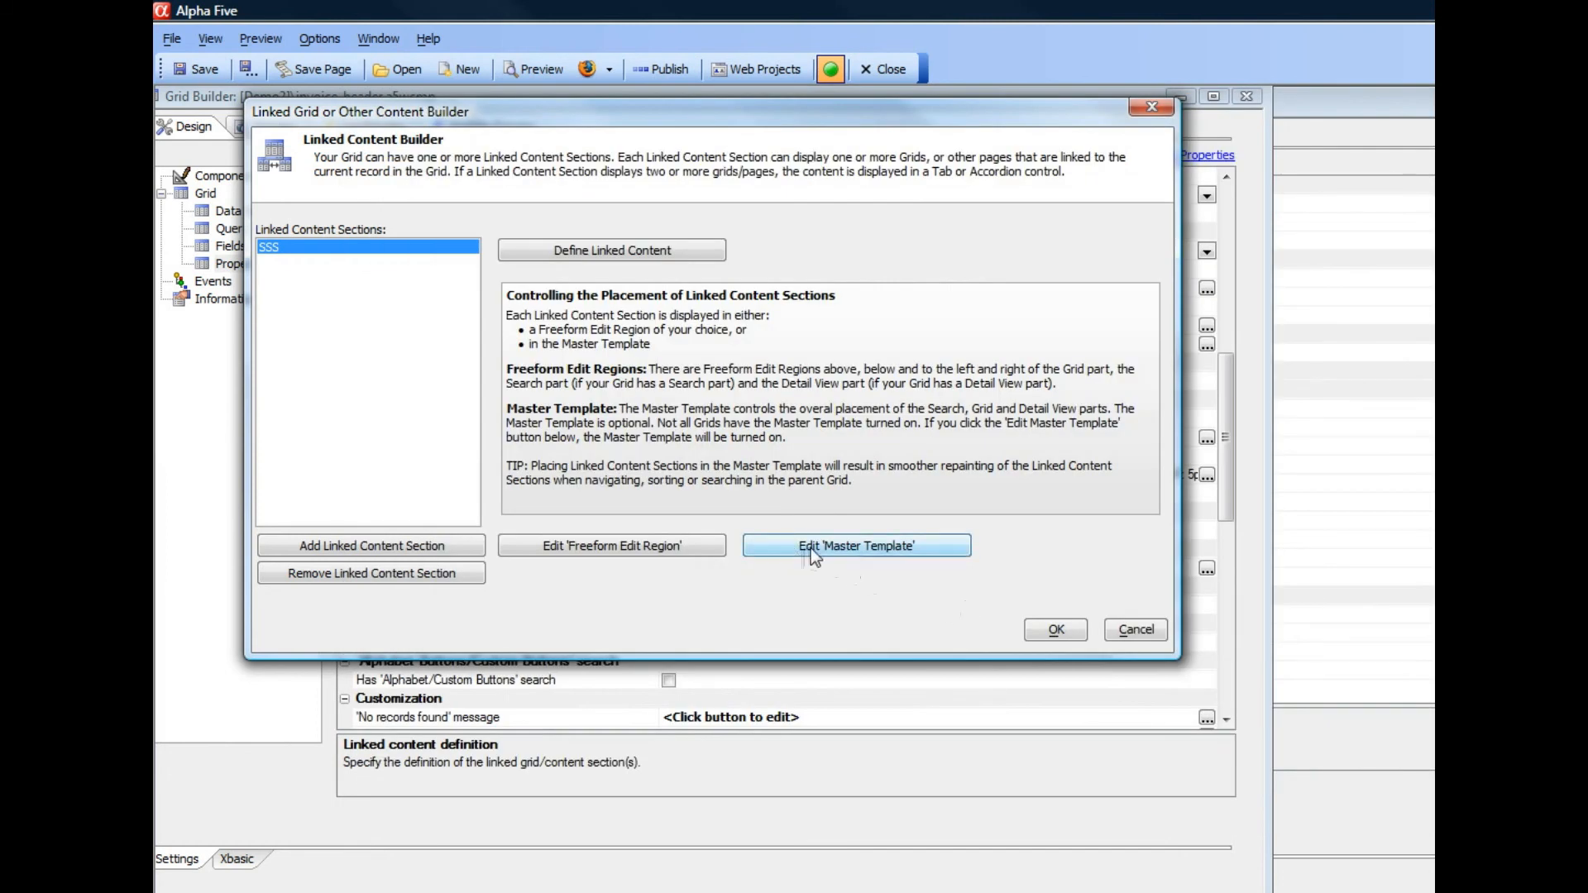
Insert the {LinkedContentSection:SSS} placeholder, indented, into the table cell below {grid.Grid_Part} in the master layout template
left_click(811, 548)
left_click_drag(881, 285, 497, 137)
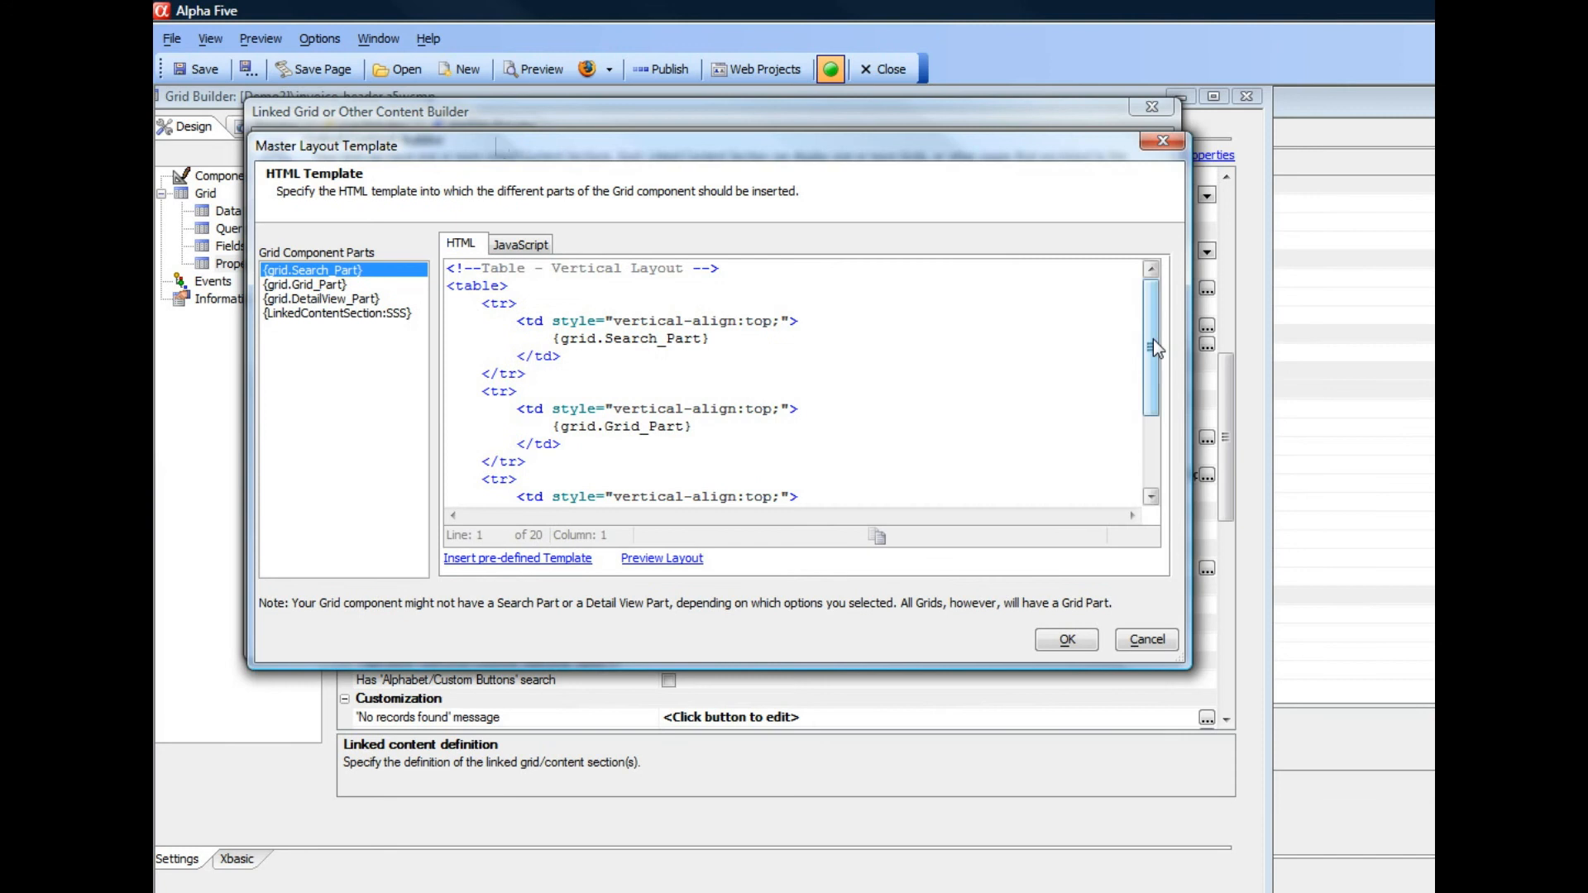
scroll(1154, 339, "down", 2)
scroll(1145, 350, "up", 2)
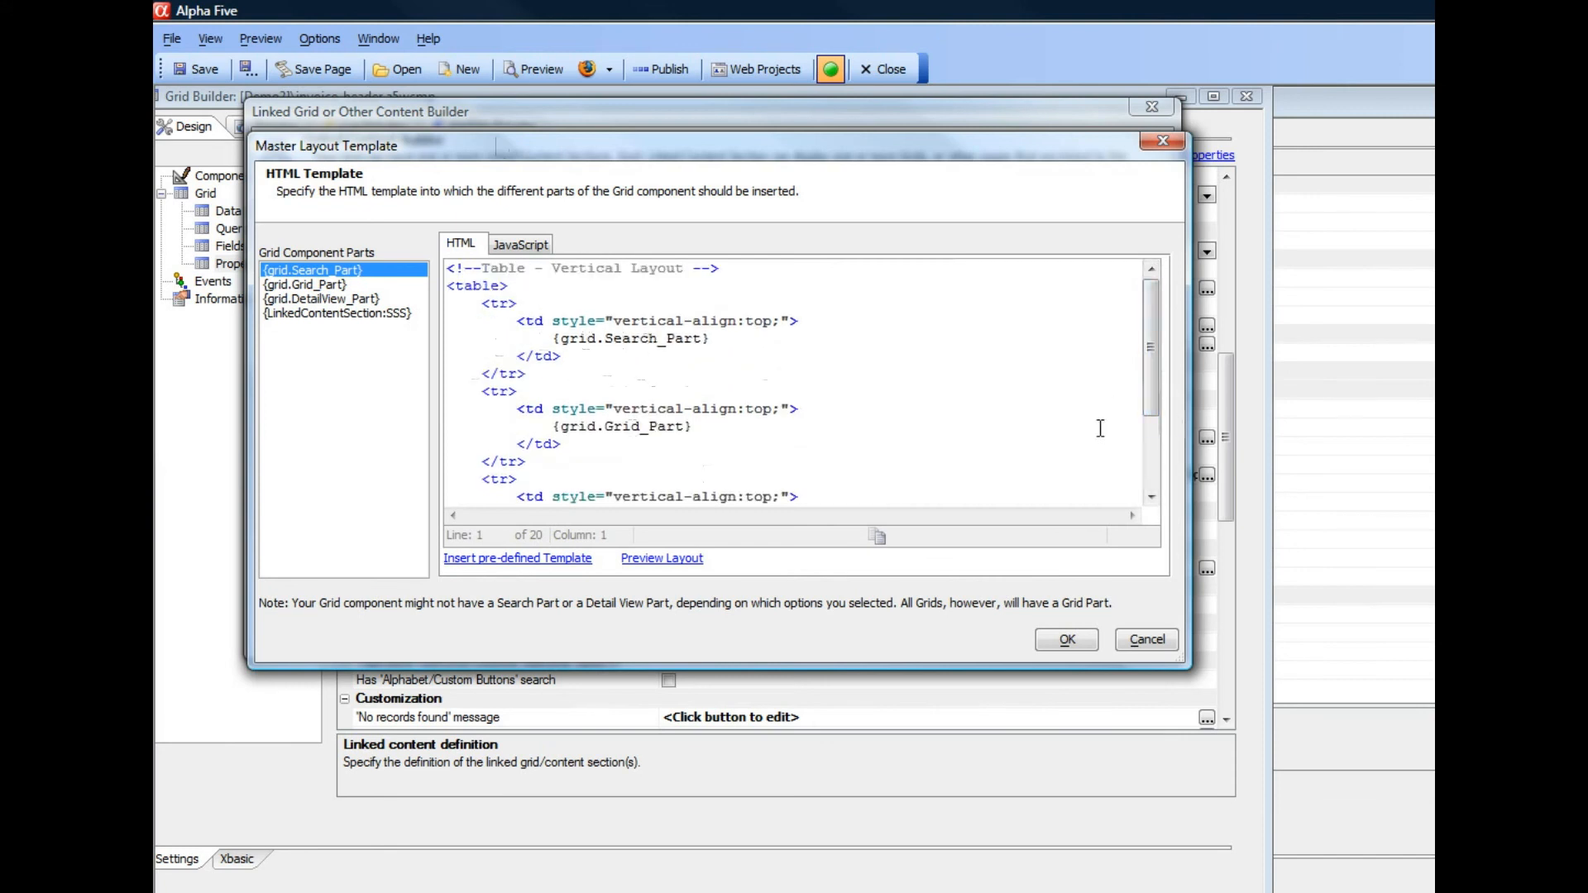
left_click_drag(1153, 369, 1173, 443)
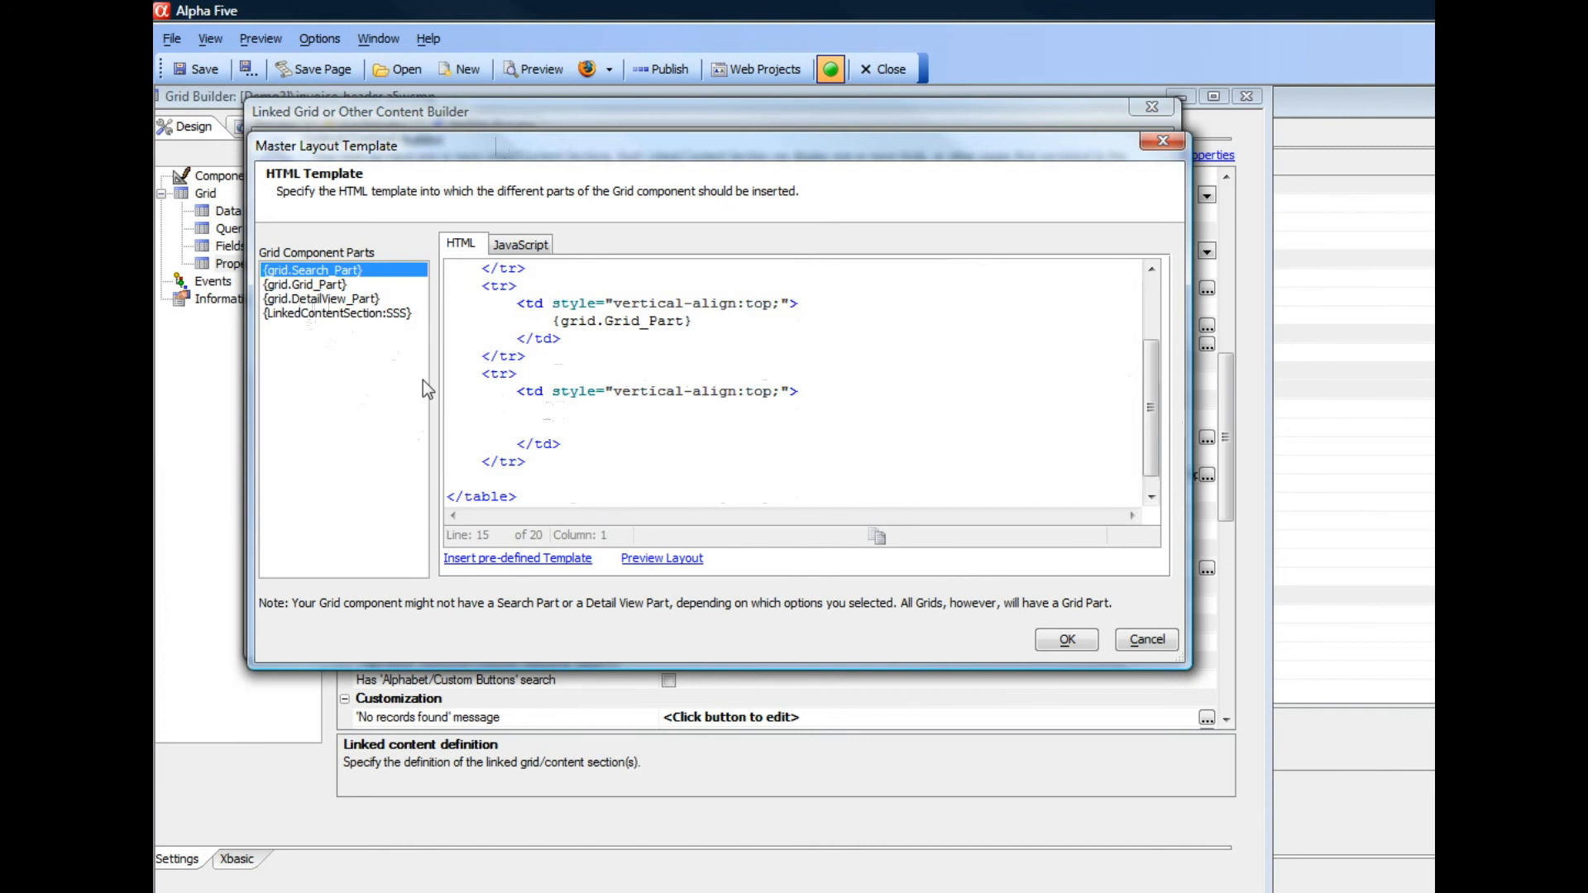
double_click(308, 313)
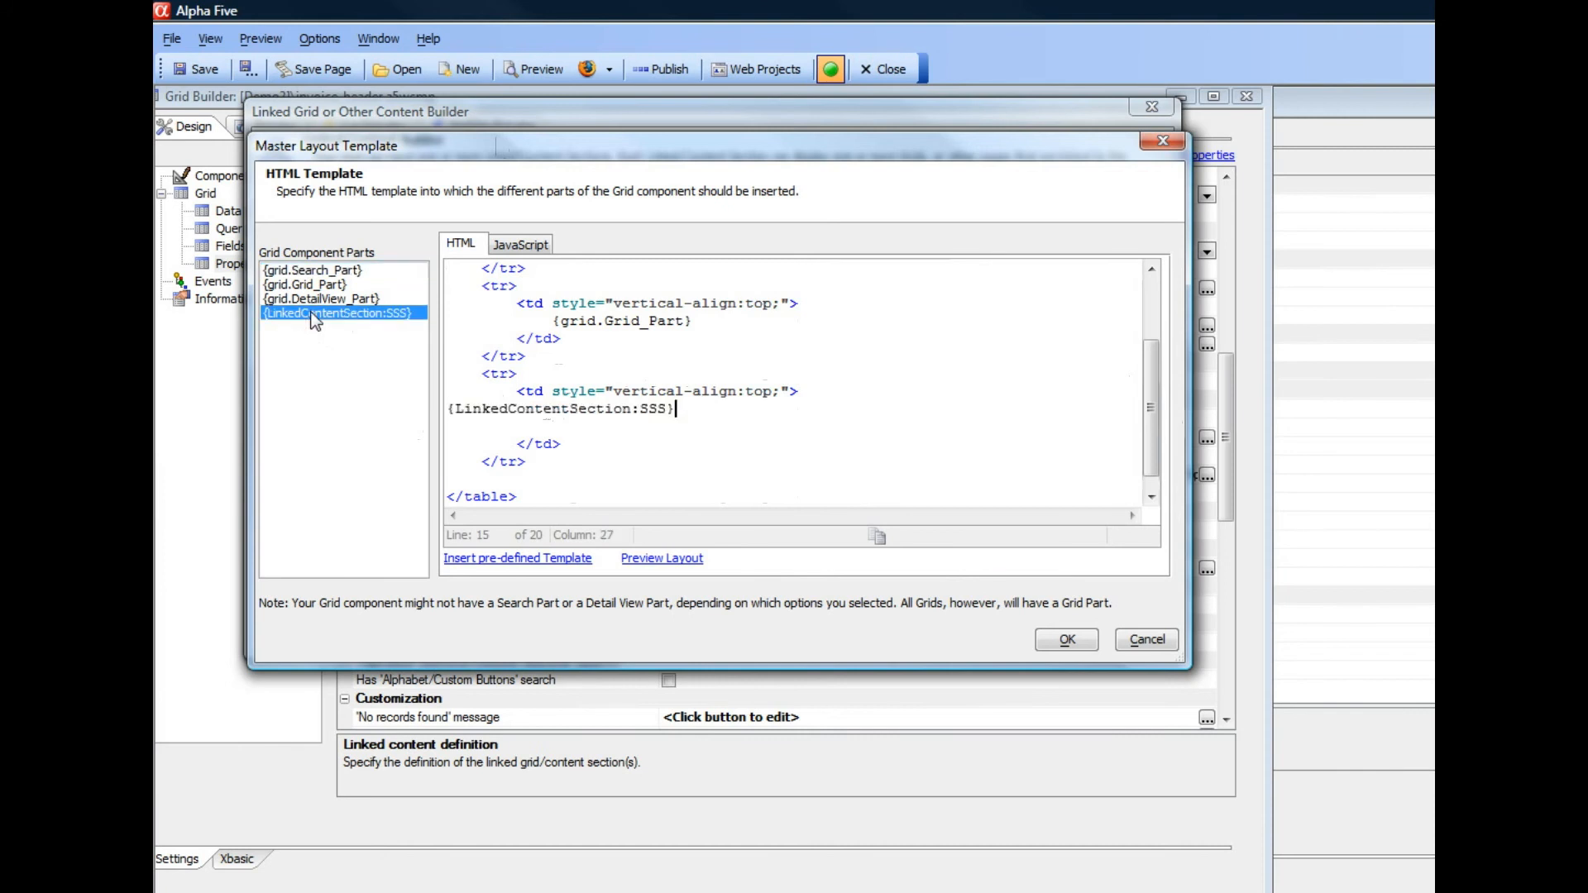
left_click(447, 410)
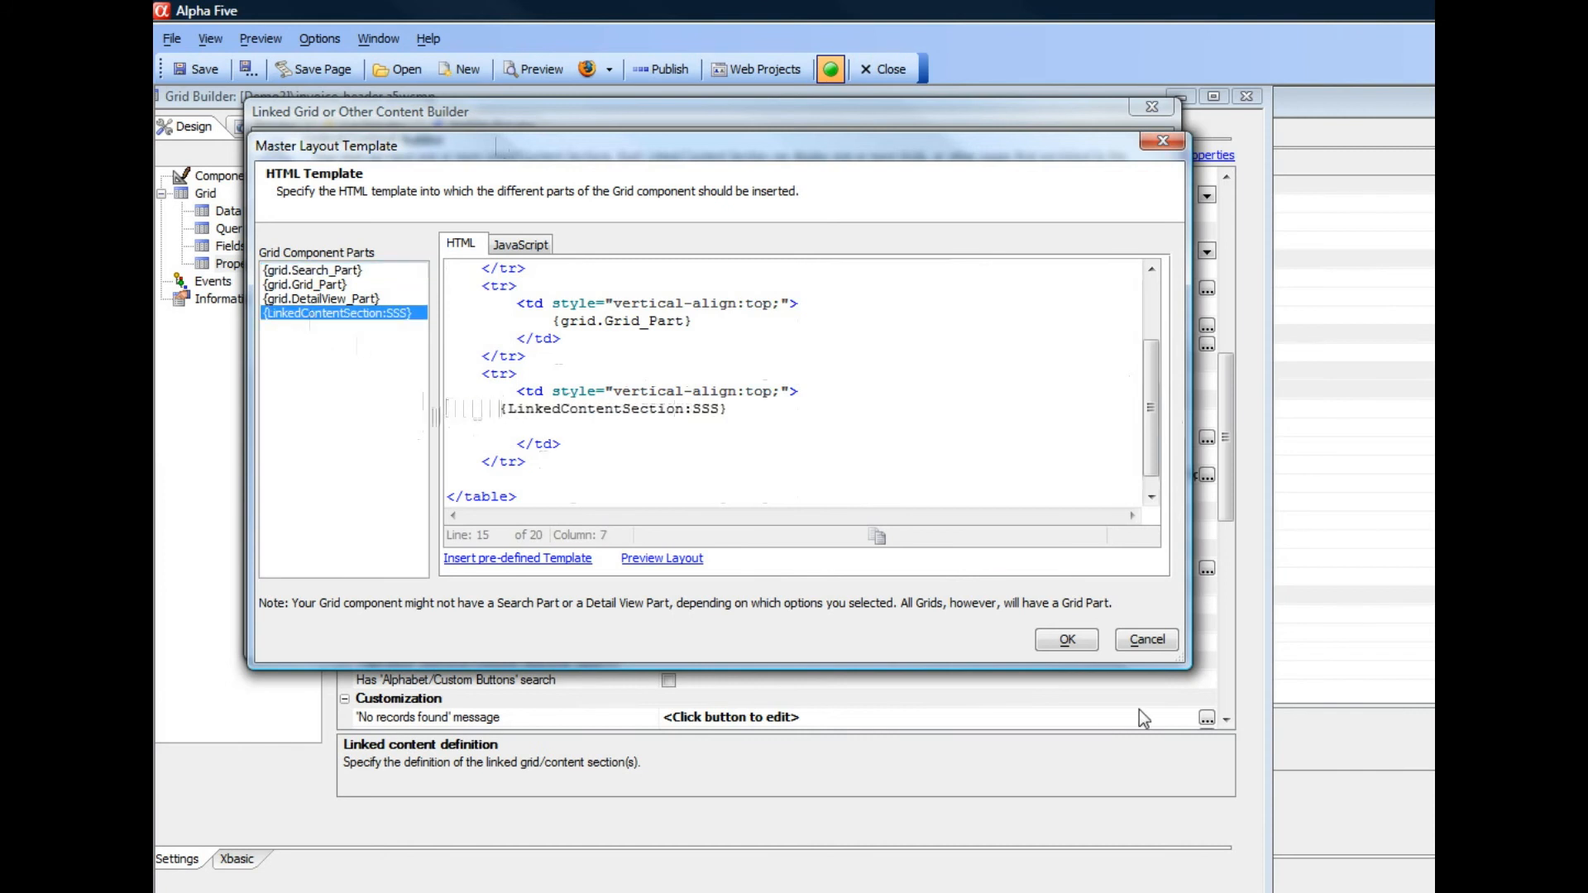
left_click(1065, 641)
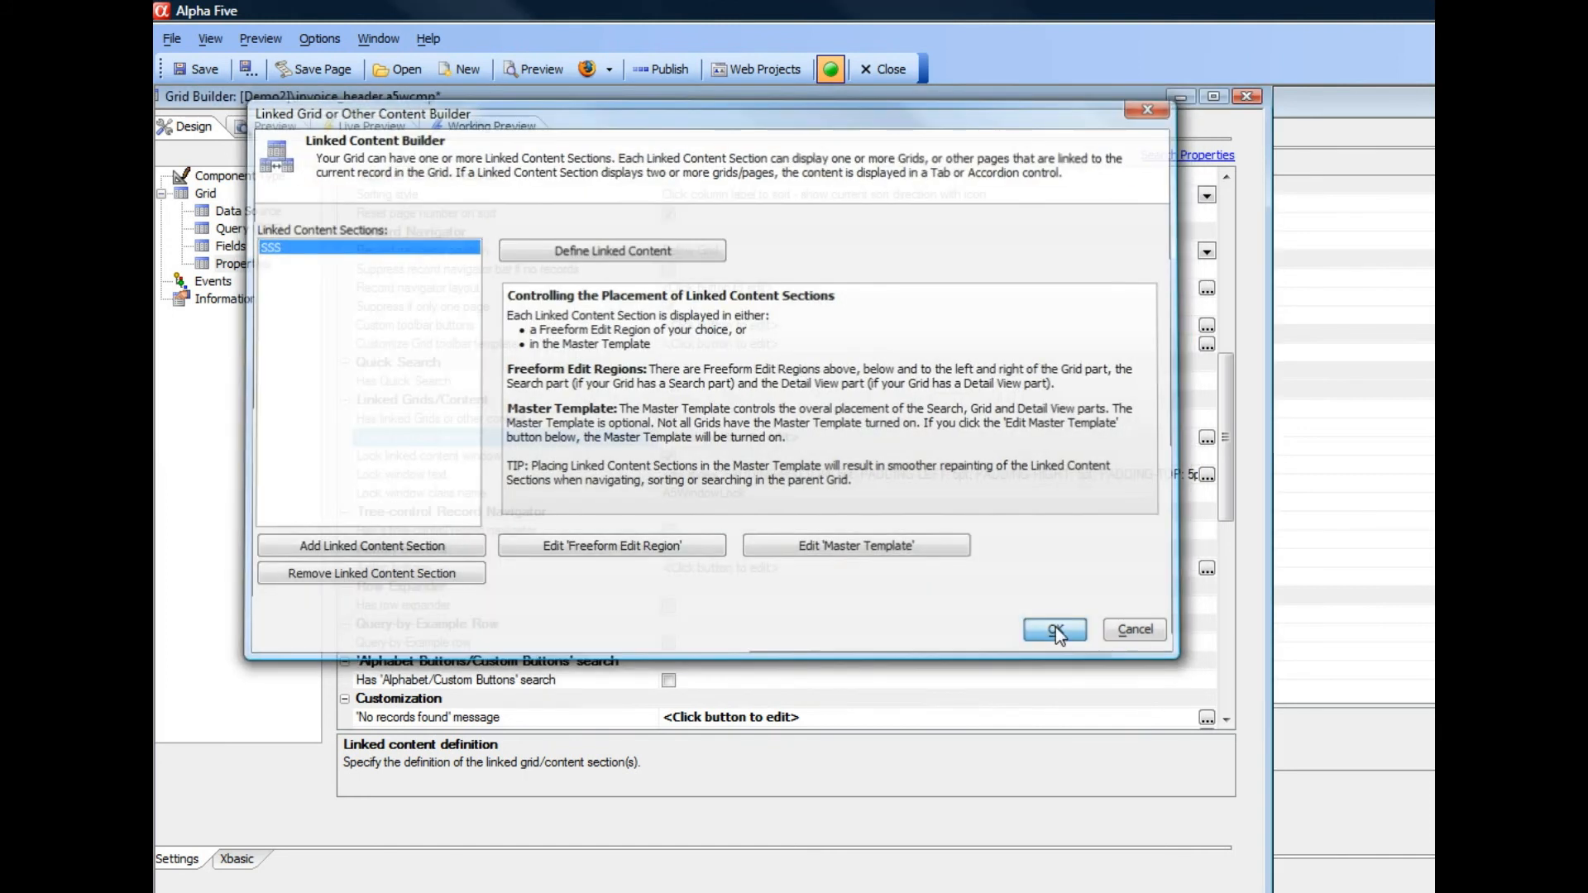
Save the grid component with the edited linked content and preview it in Firefox
left_click(1056, 627)
left_click(198, 69)
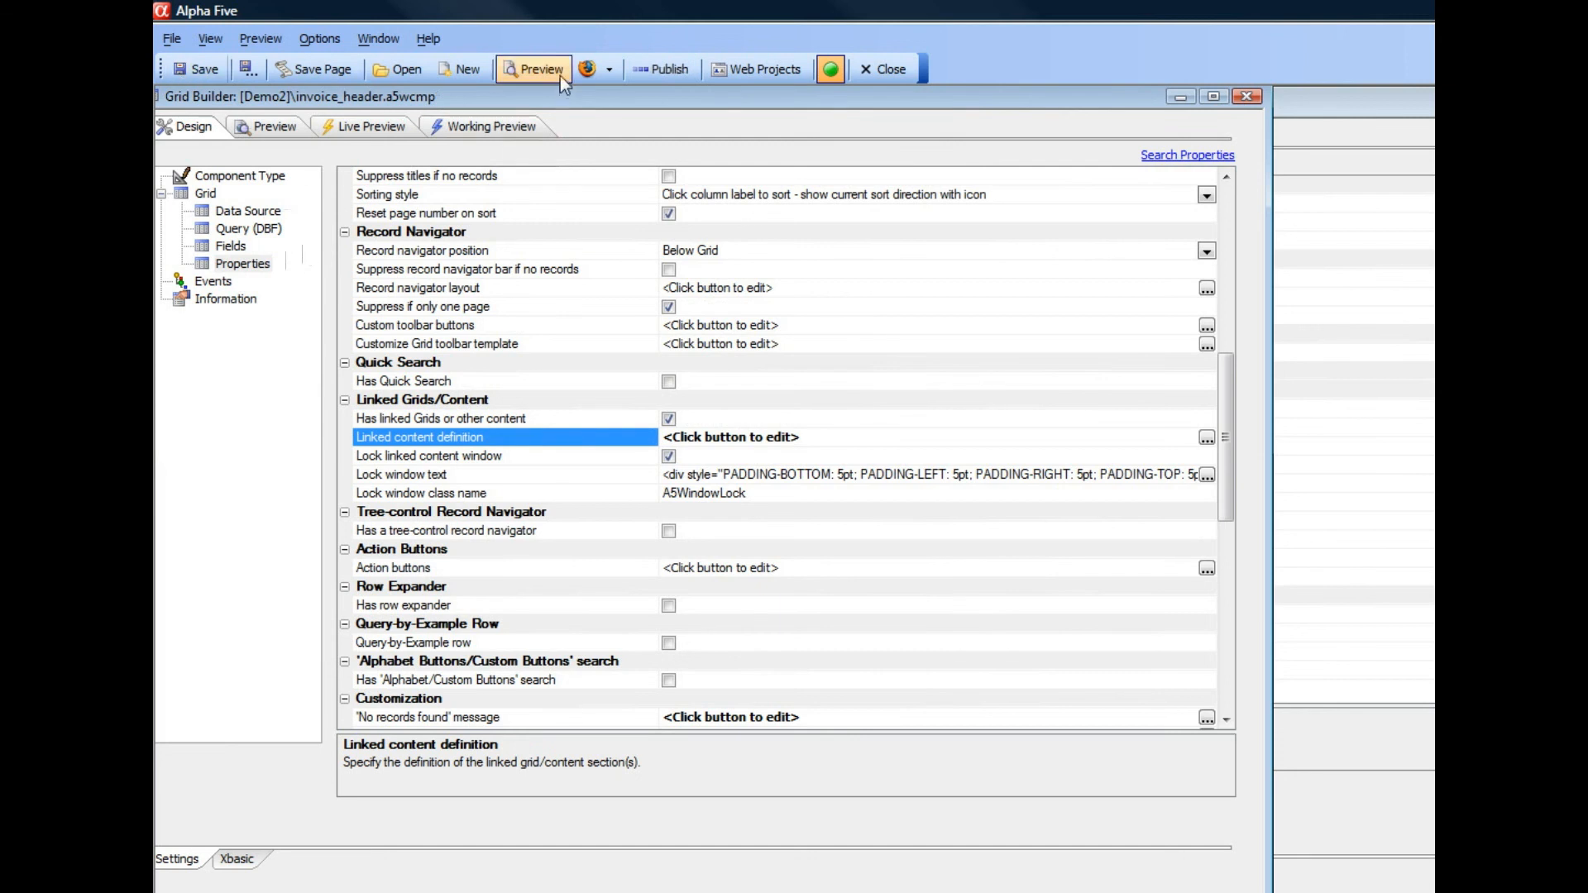
left_click(587, 69)
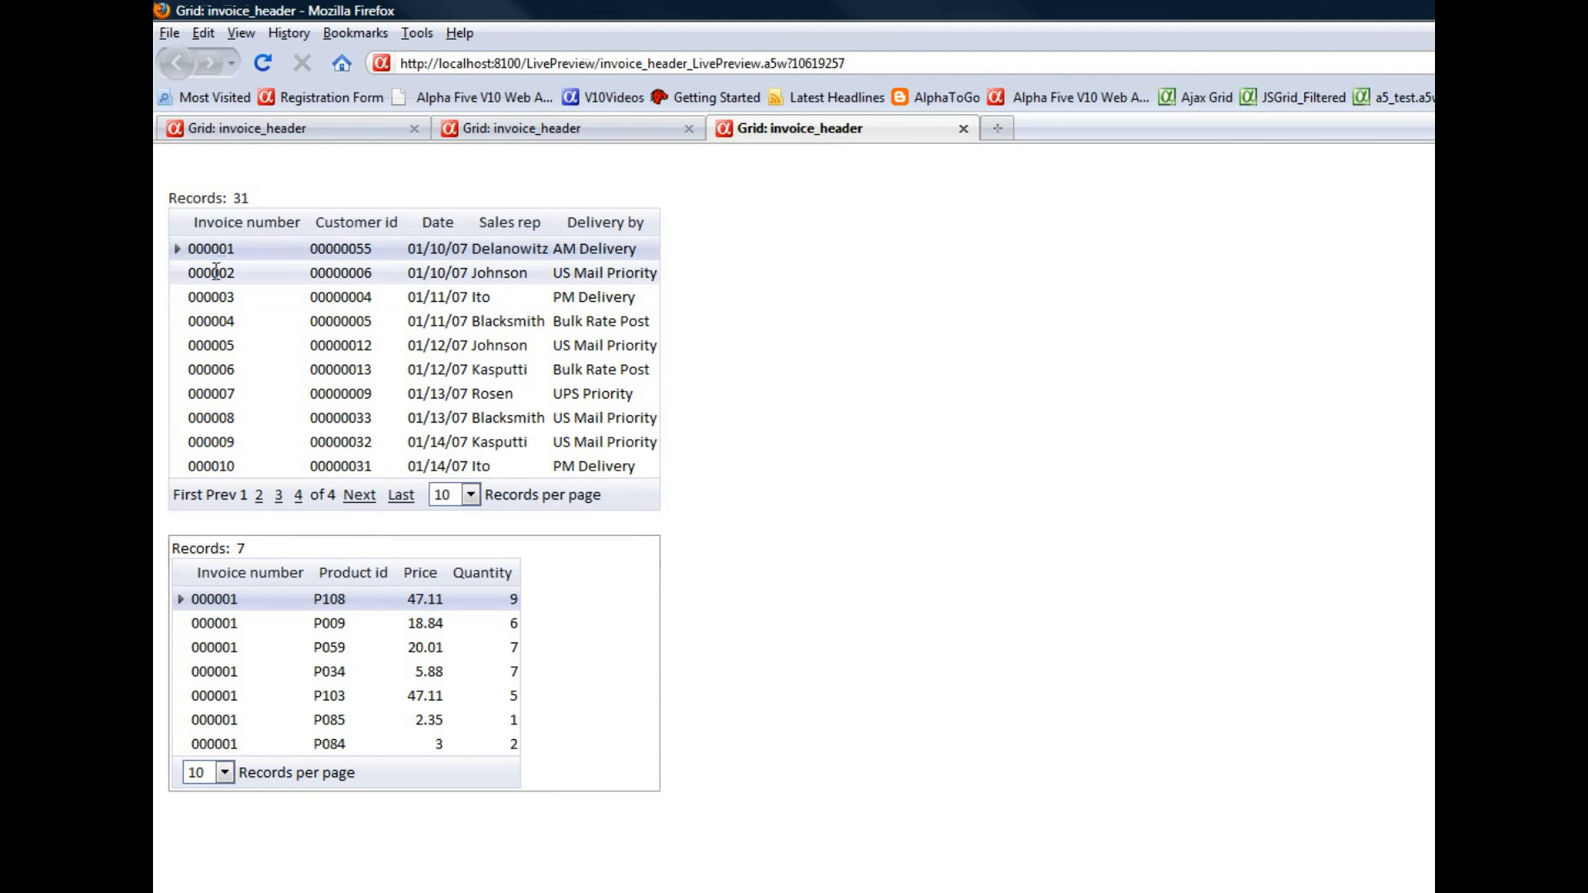
Select the sixth, eighth and third invoices in the new preview to examine how the linked grid repaints
left_click(214, 370)
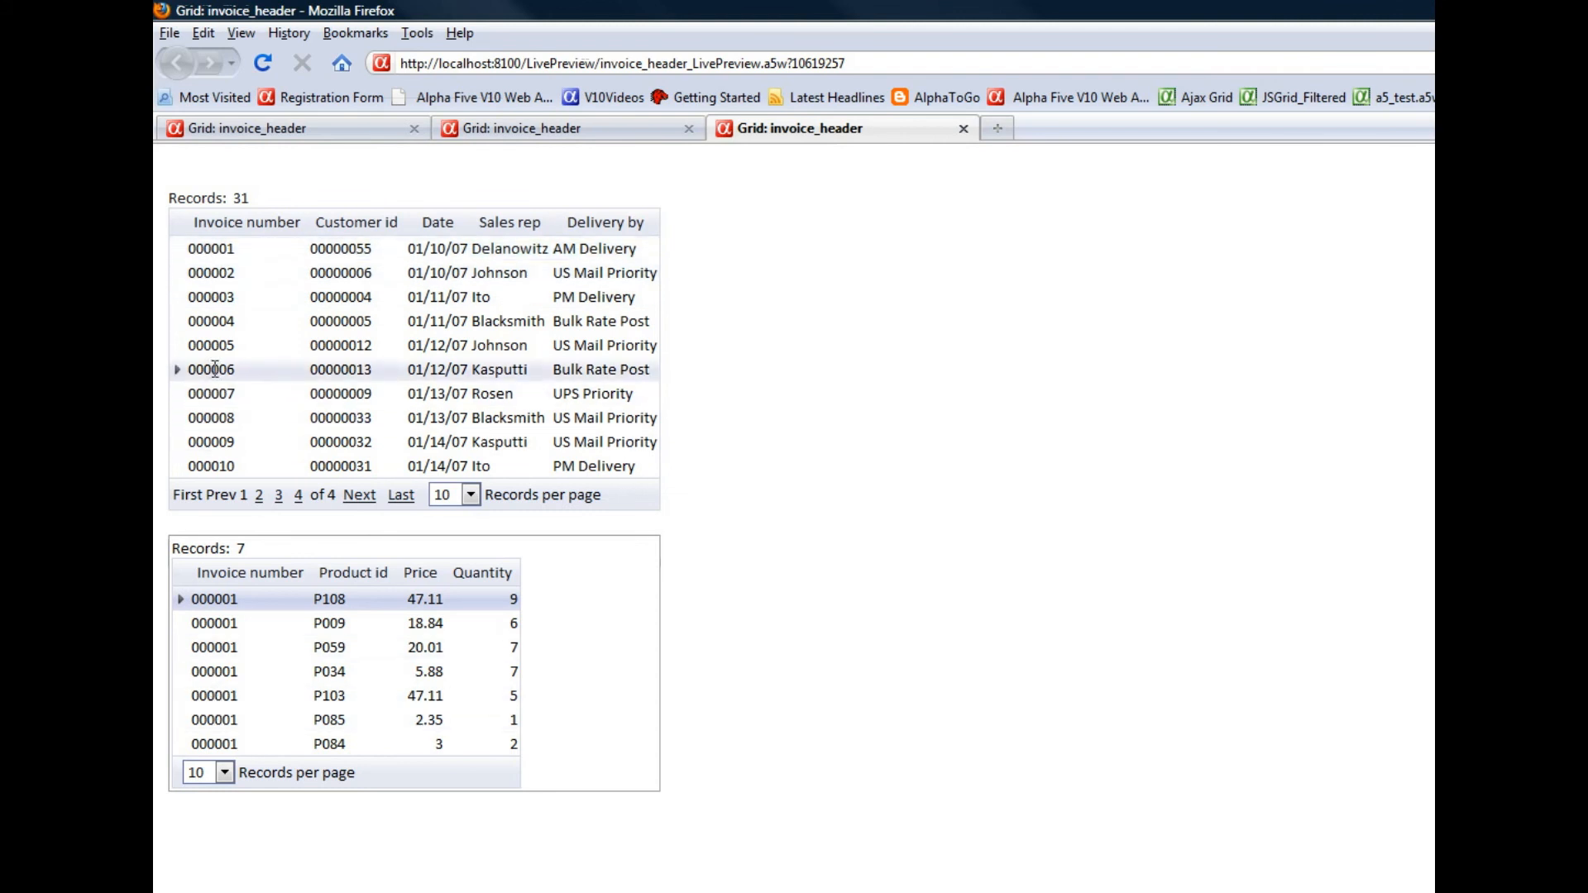
left_click(226, 417)
left_click(212, 297)
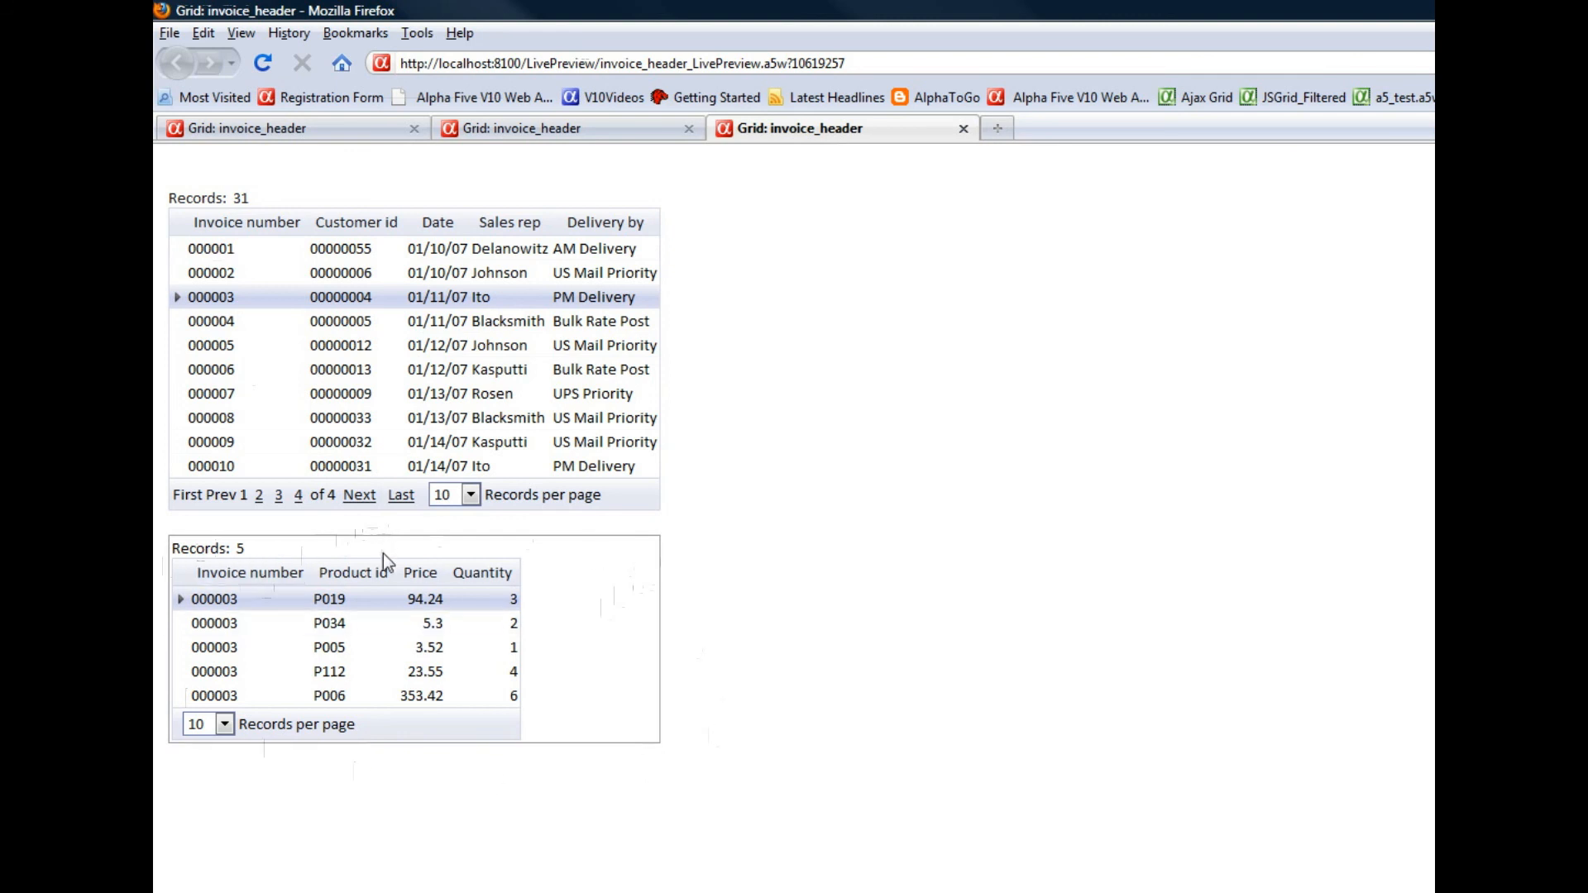
Page forward to the last page of invoices and return to the first, examining the linked grid's repainting
left_click(360, 496)
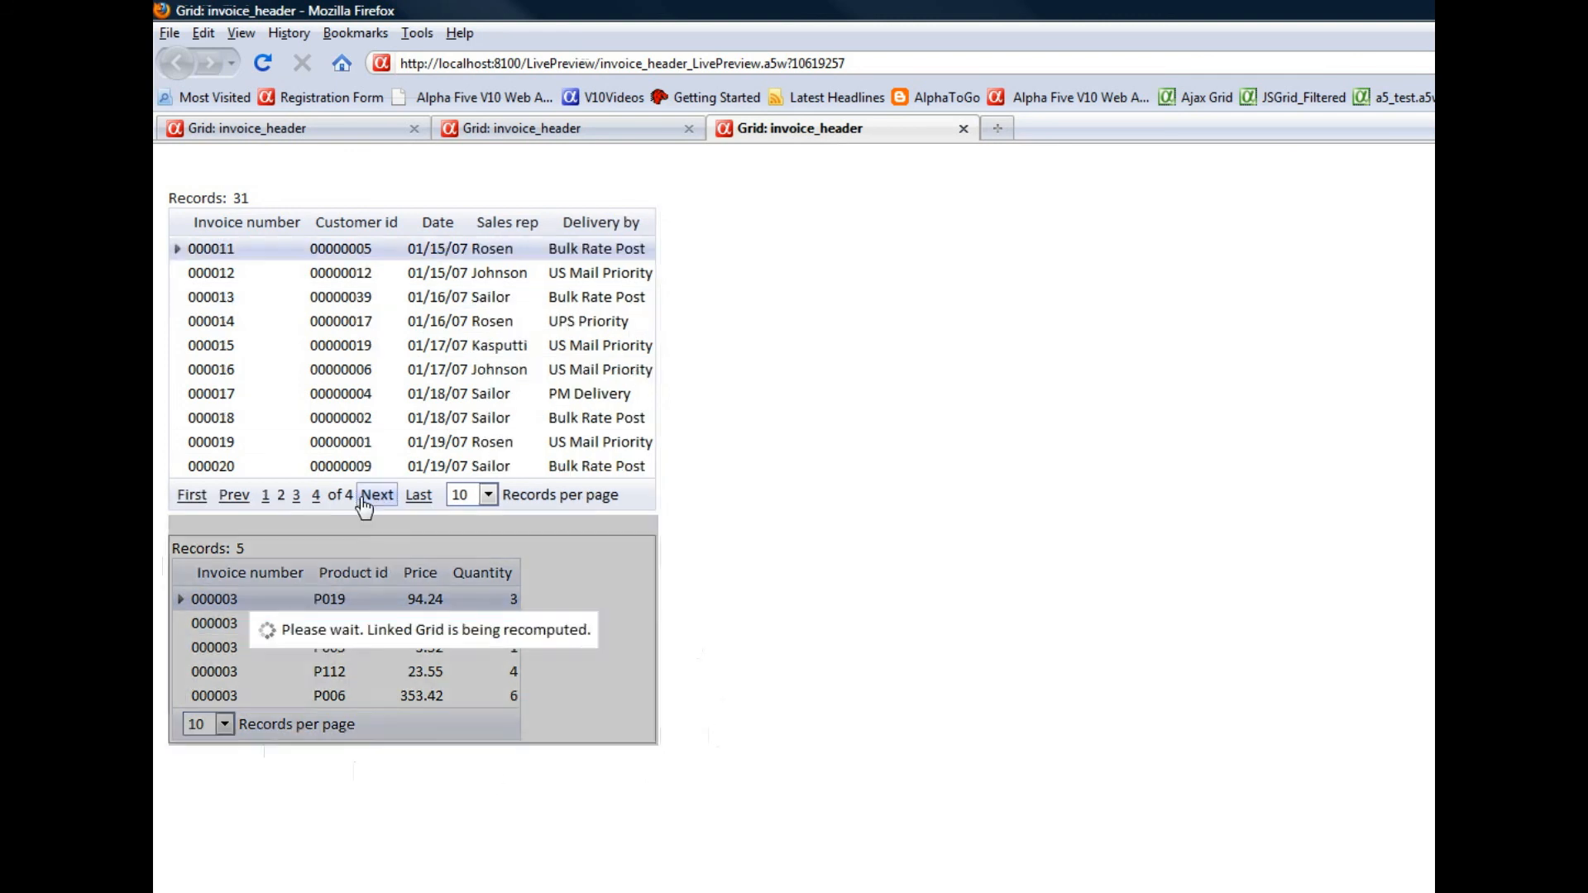
left_click(370, 497)
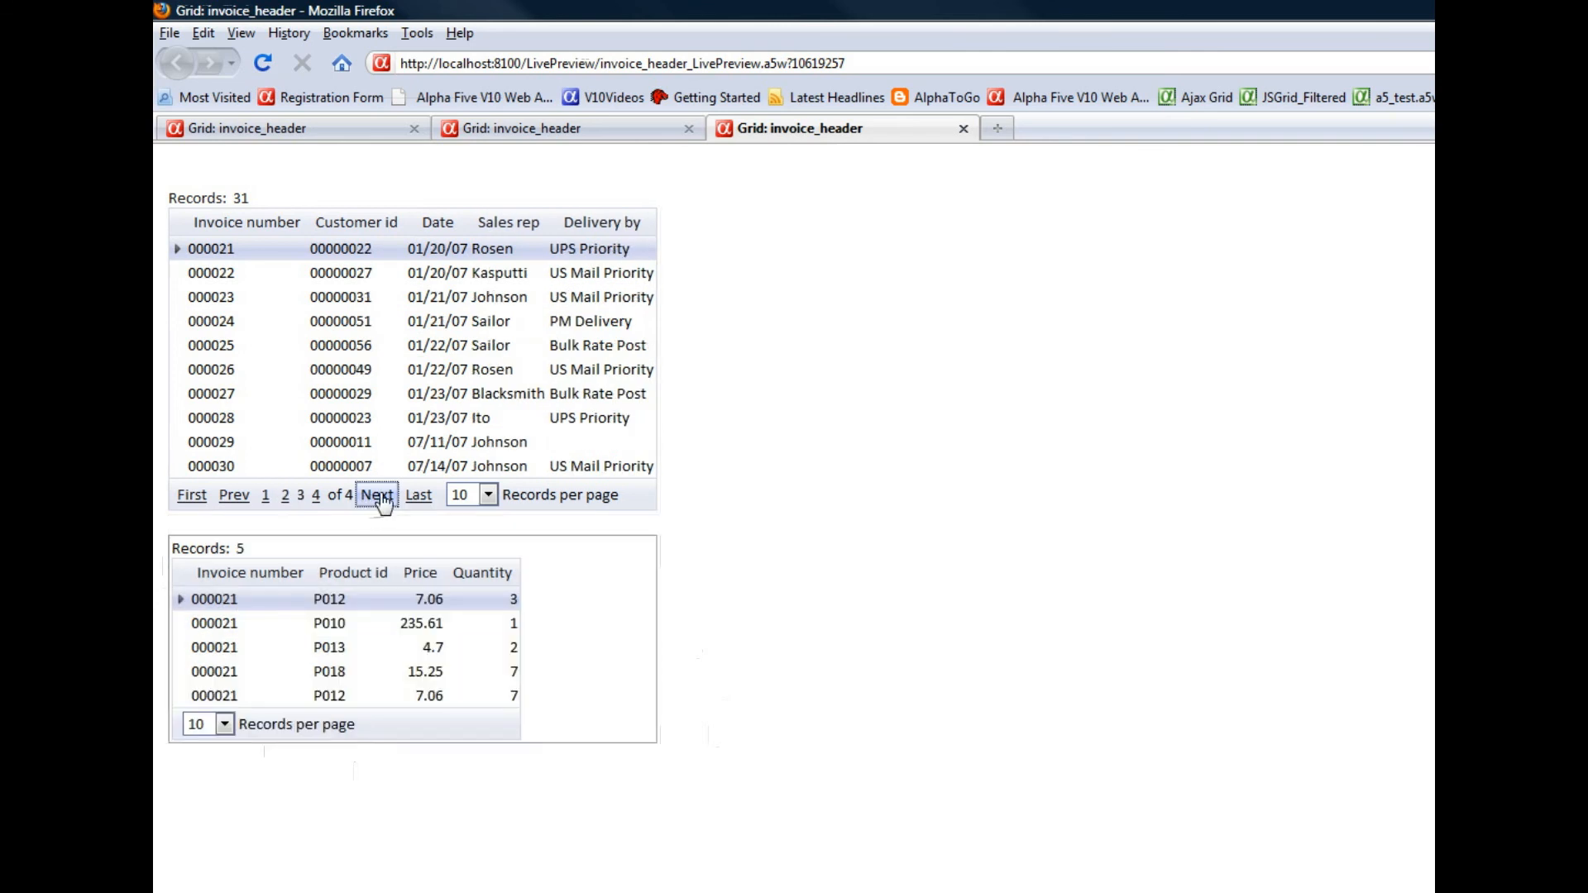
left_click(379, 496)
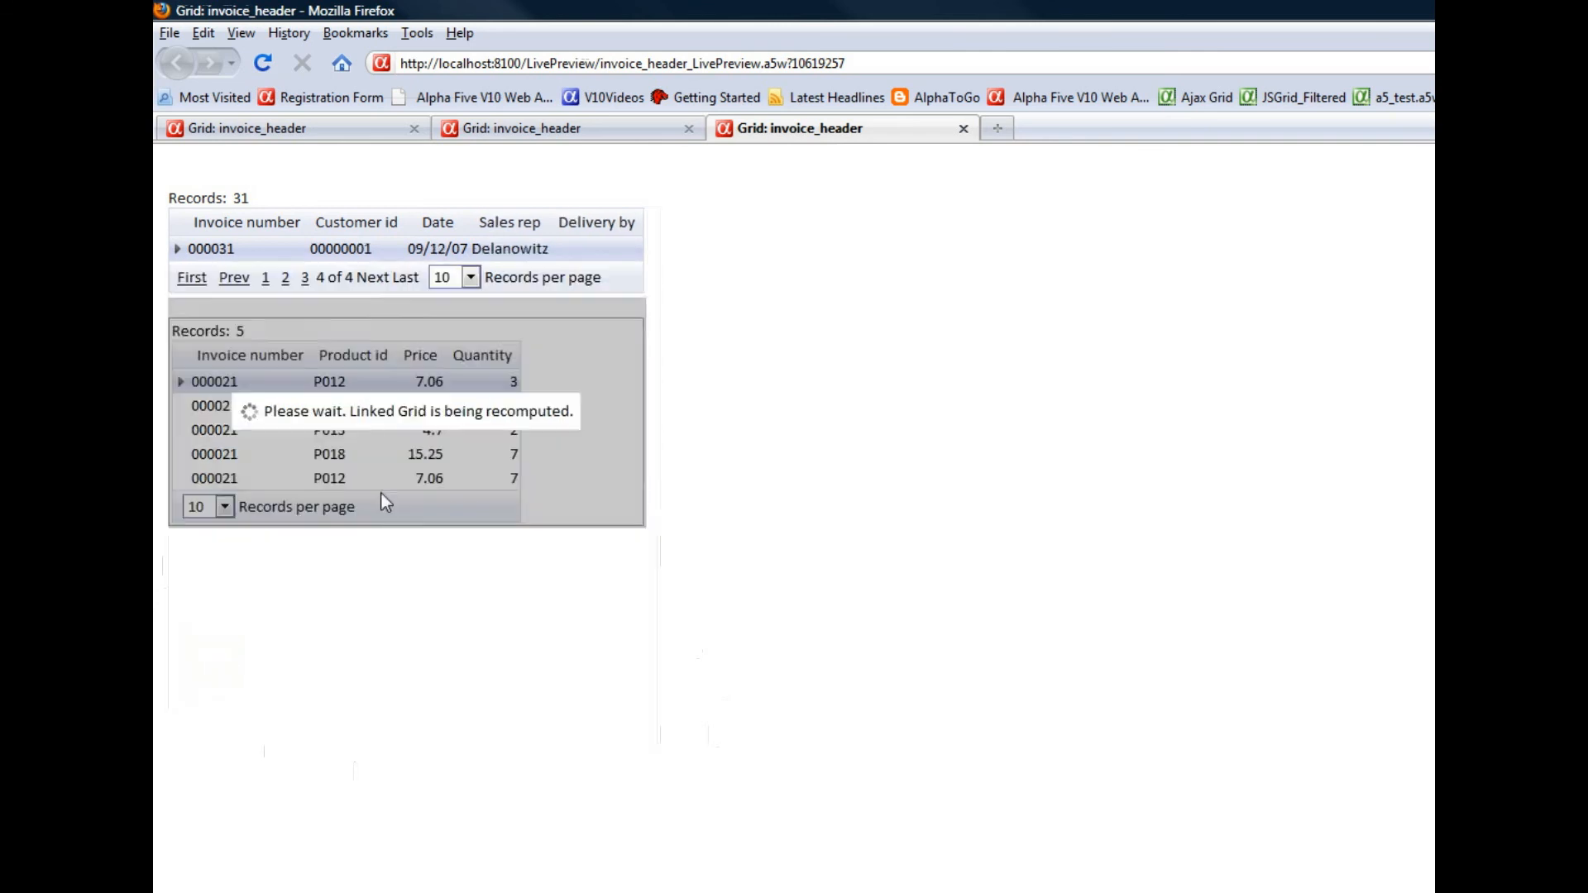
left_click(188, 280)
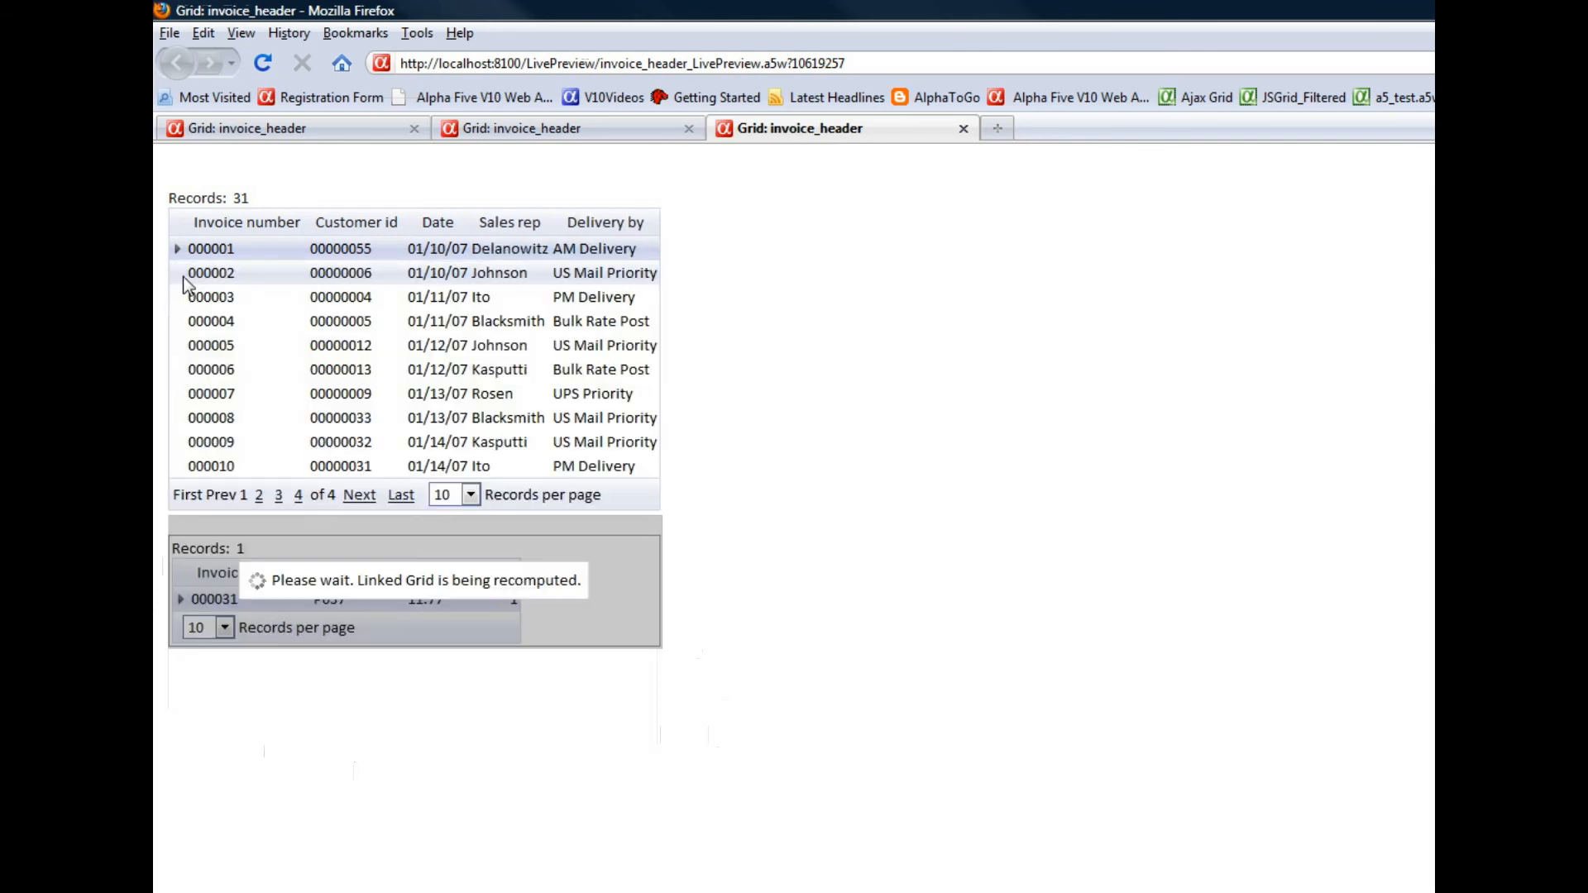
Go forward one invoice page and return to the first, examining the wait message shown over the linked grid
left_click(359, 497)
left_click(193, 499)
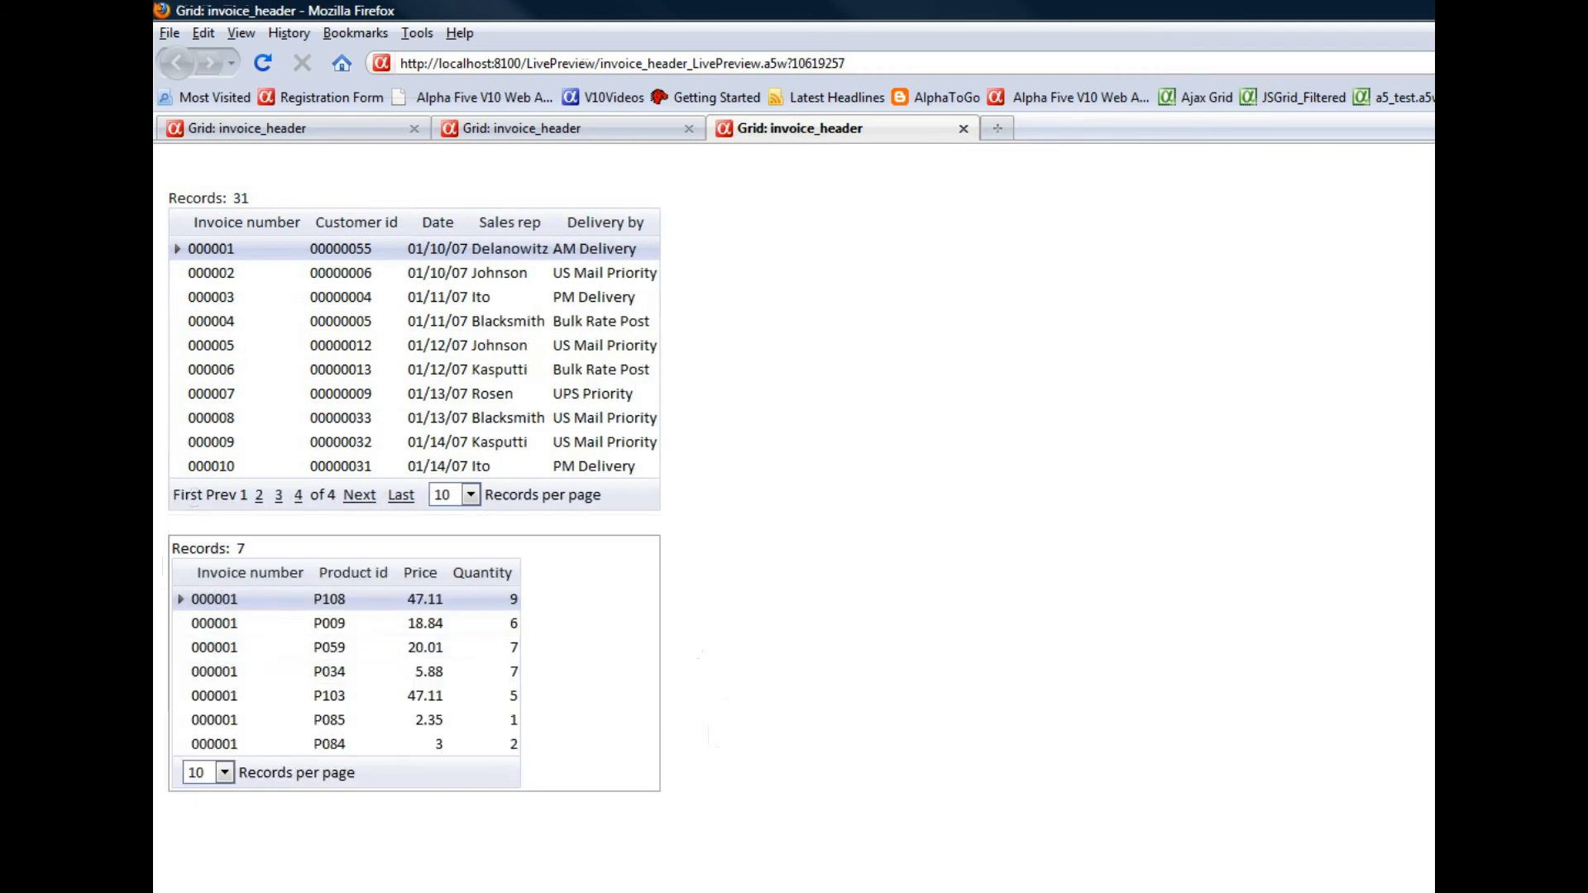
Switch to Alpha Five, turn off Lock linked content window for the grid, save the component and preview it in Firefox
key("alt+Tab")
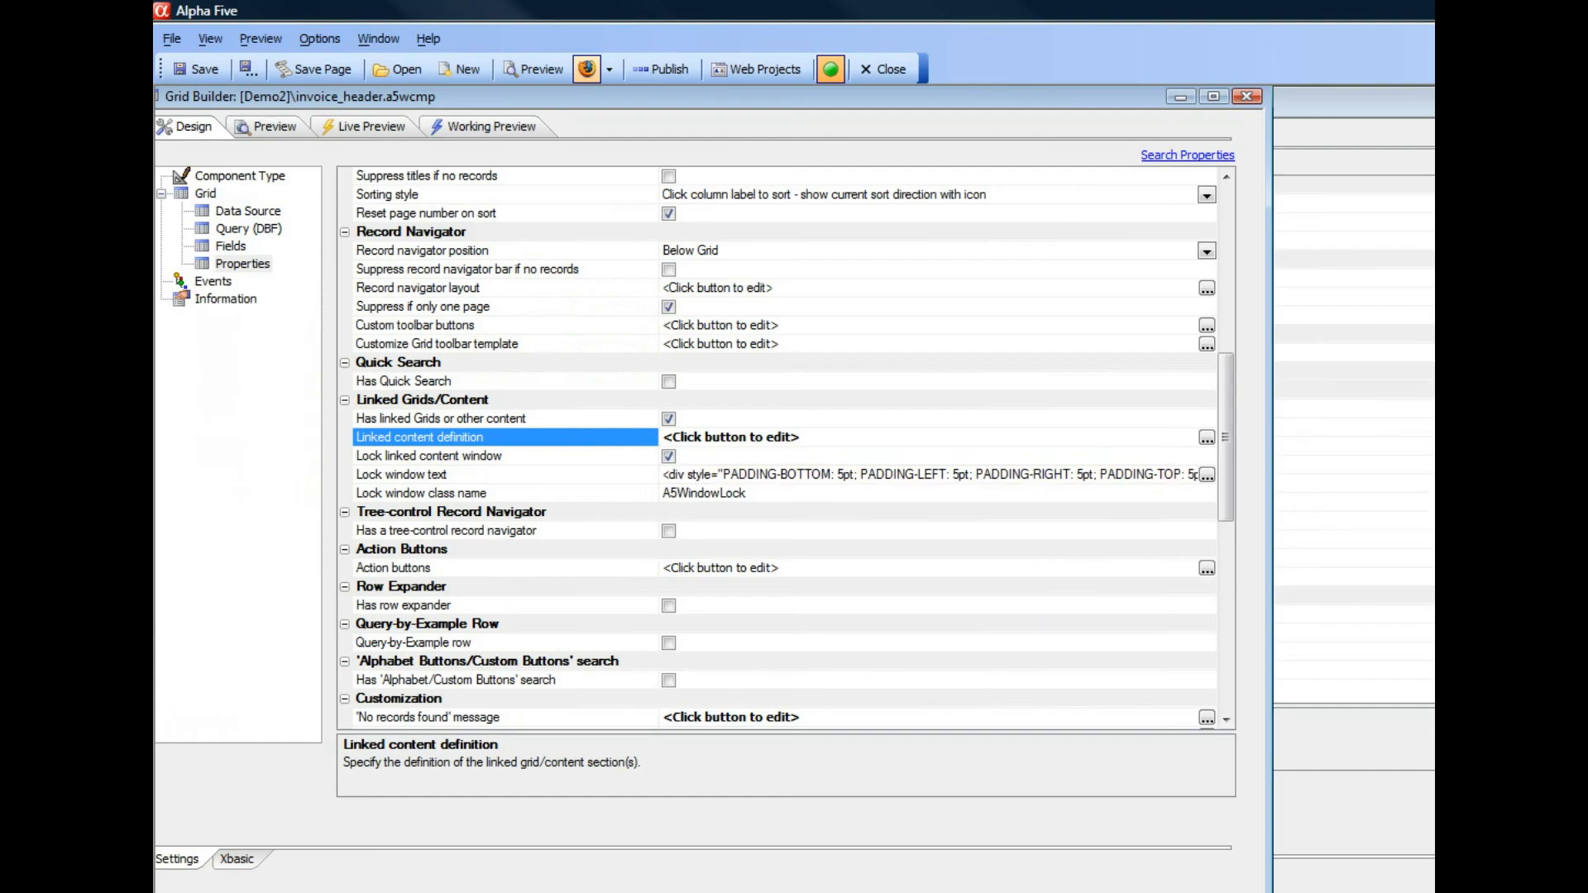
left_click(669, 455)
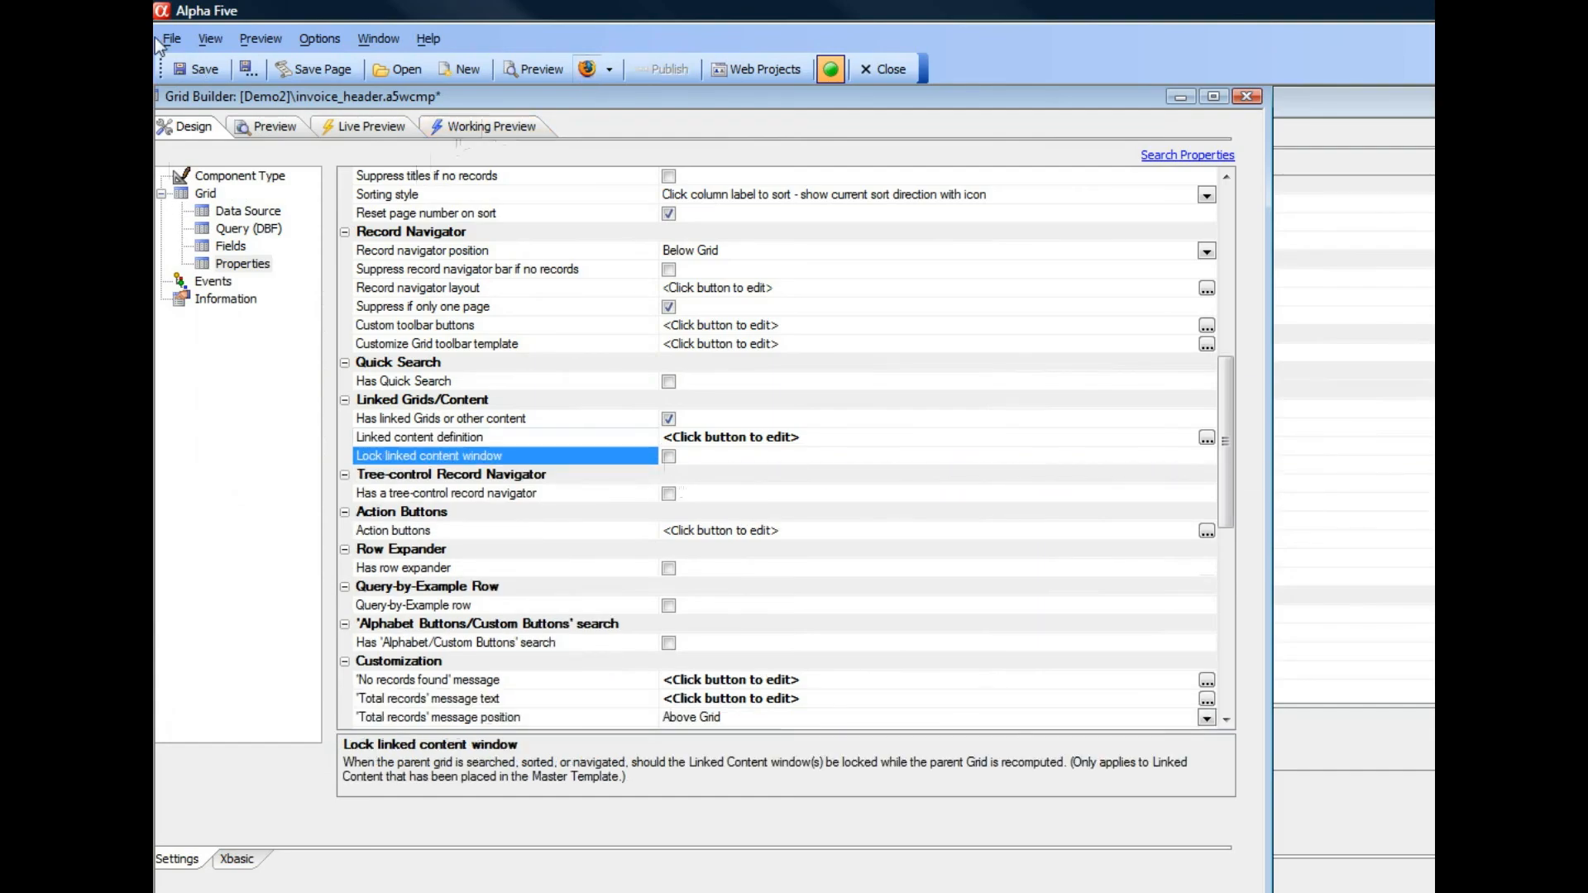
left_click(196, 69)
left_click(586, 69)
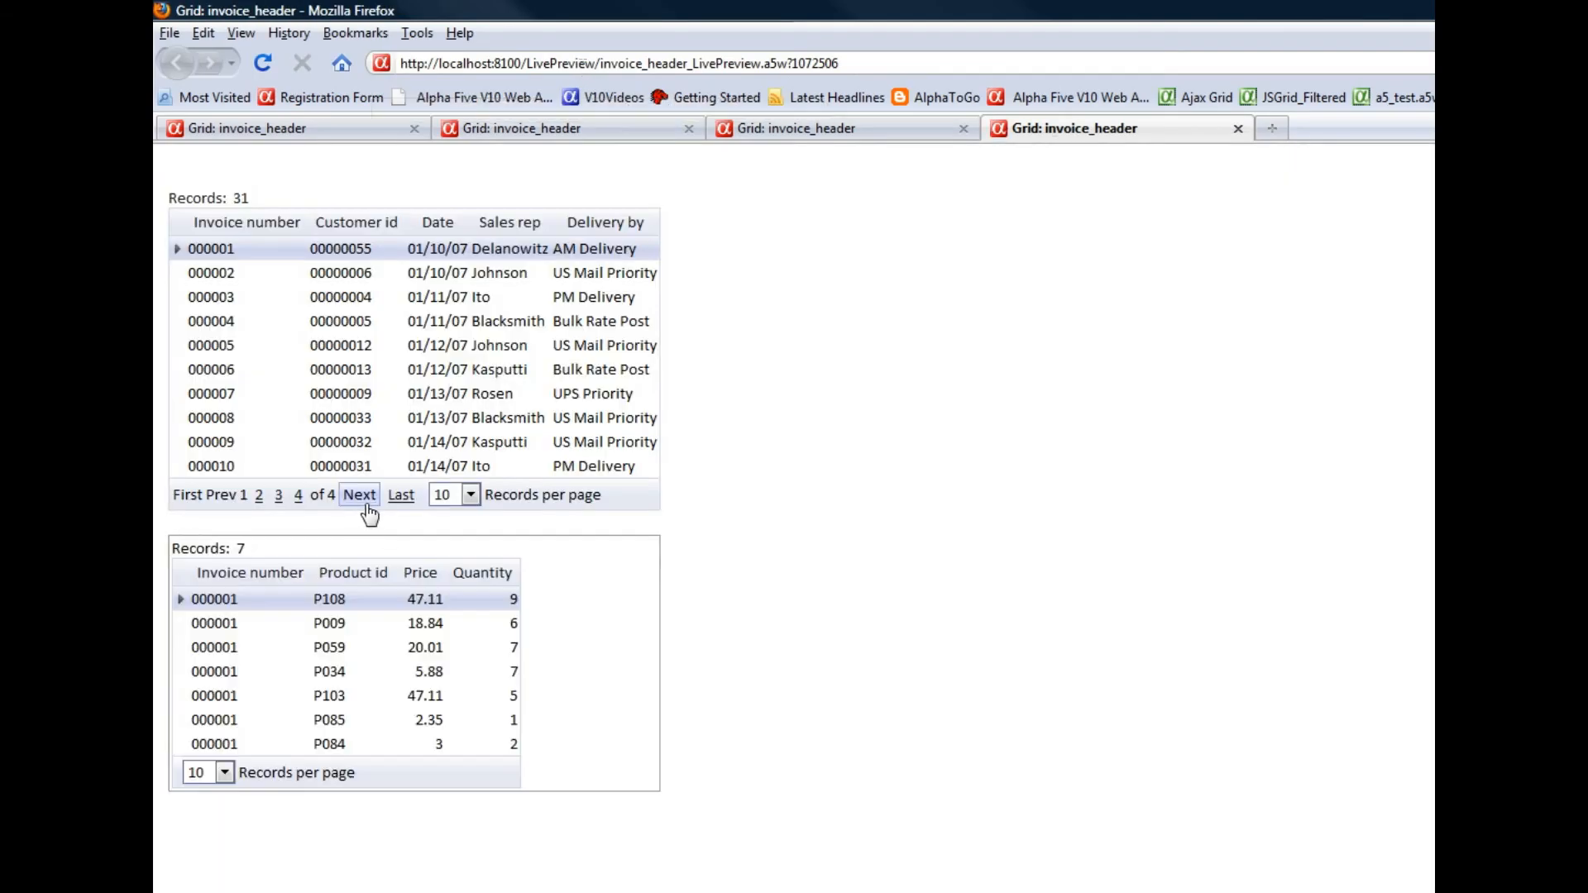
Page through all four invoice pages, return to the first and advance once, examining the unlocked linked grid's repainting
left_click(362, 495)
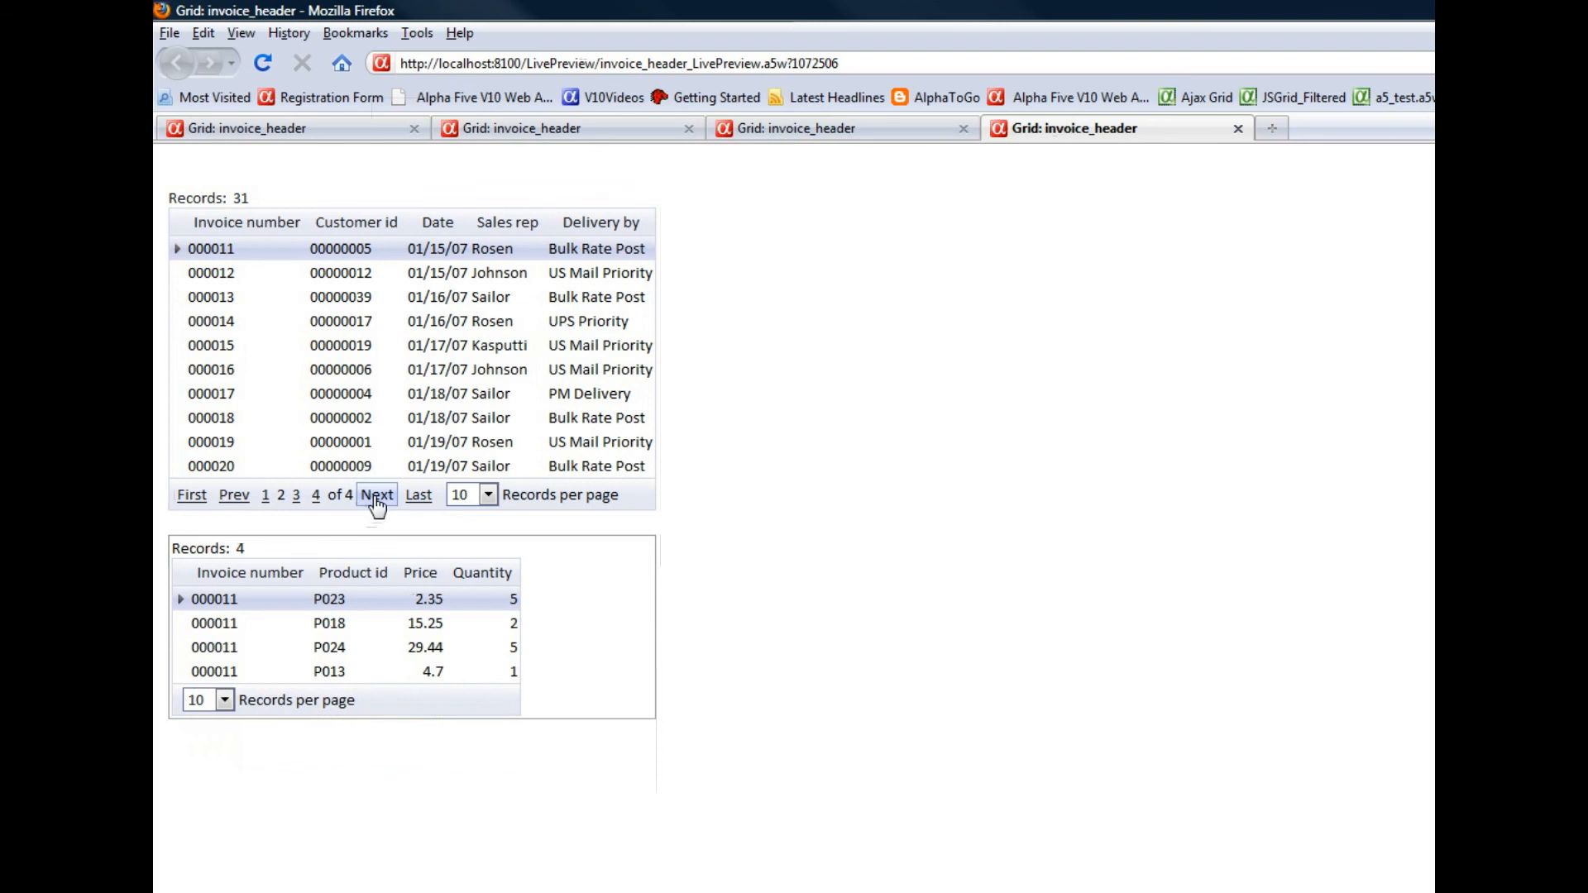
left_click(377, 497)
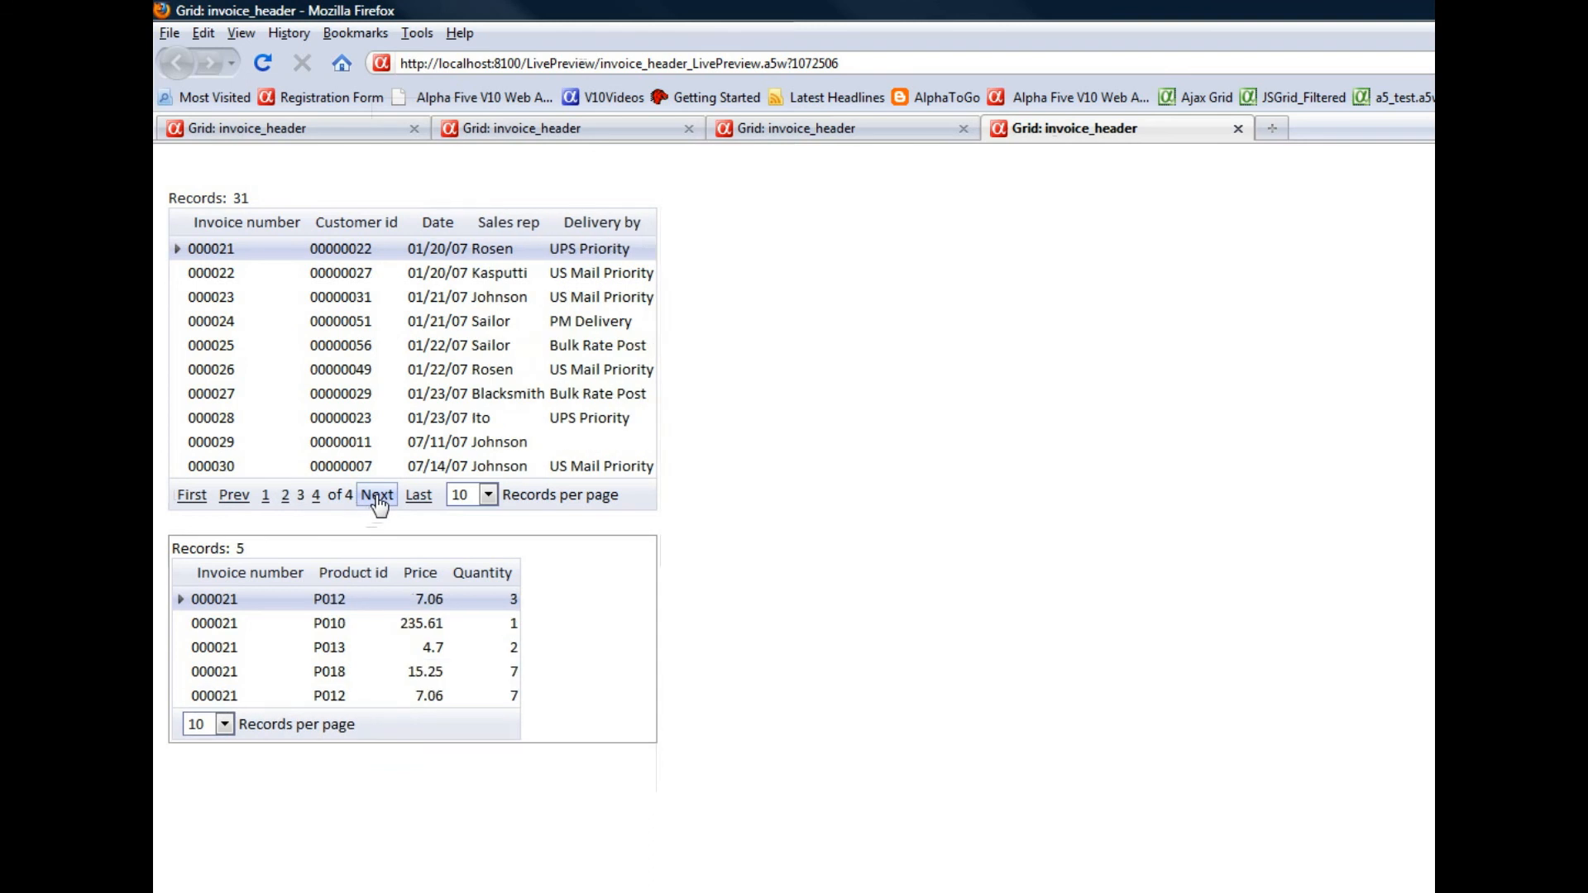
left_click(377, 496)
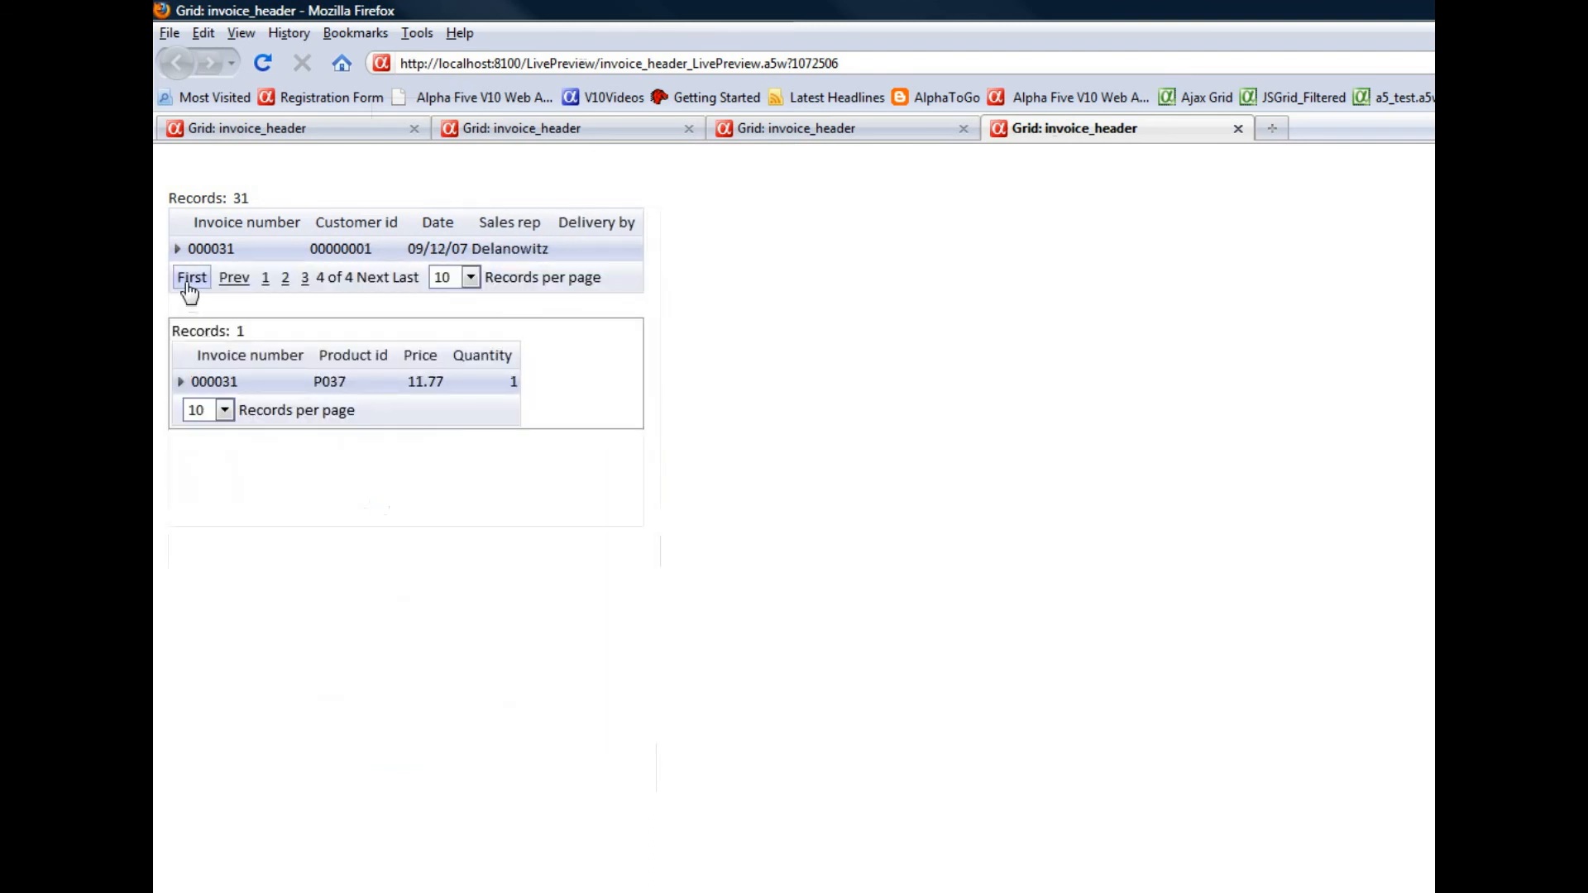
left_click(191, 278)
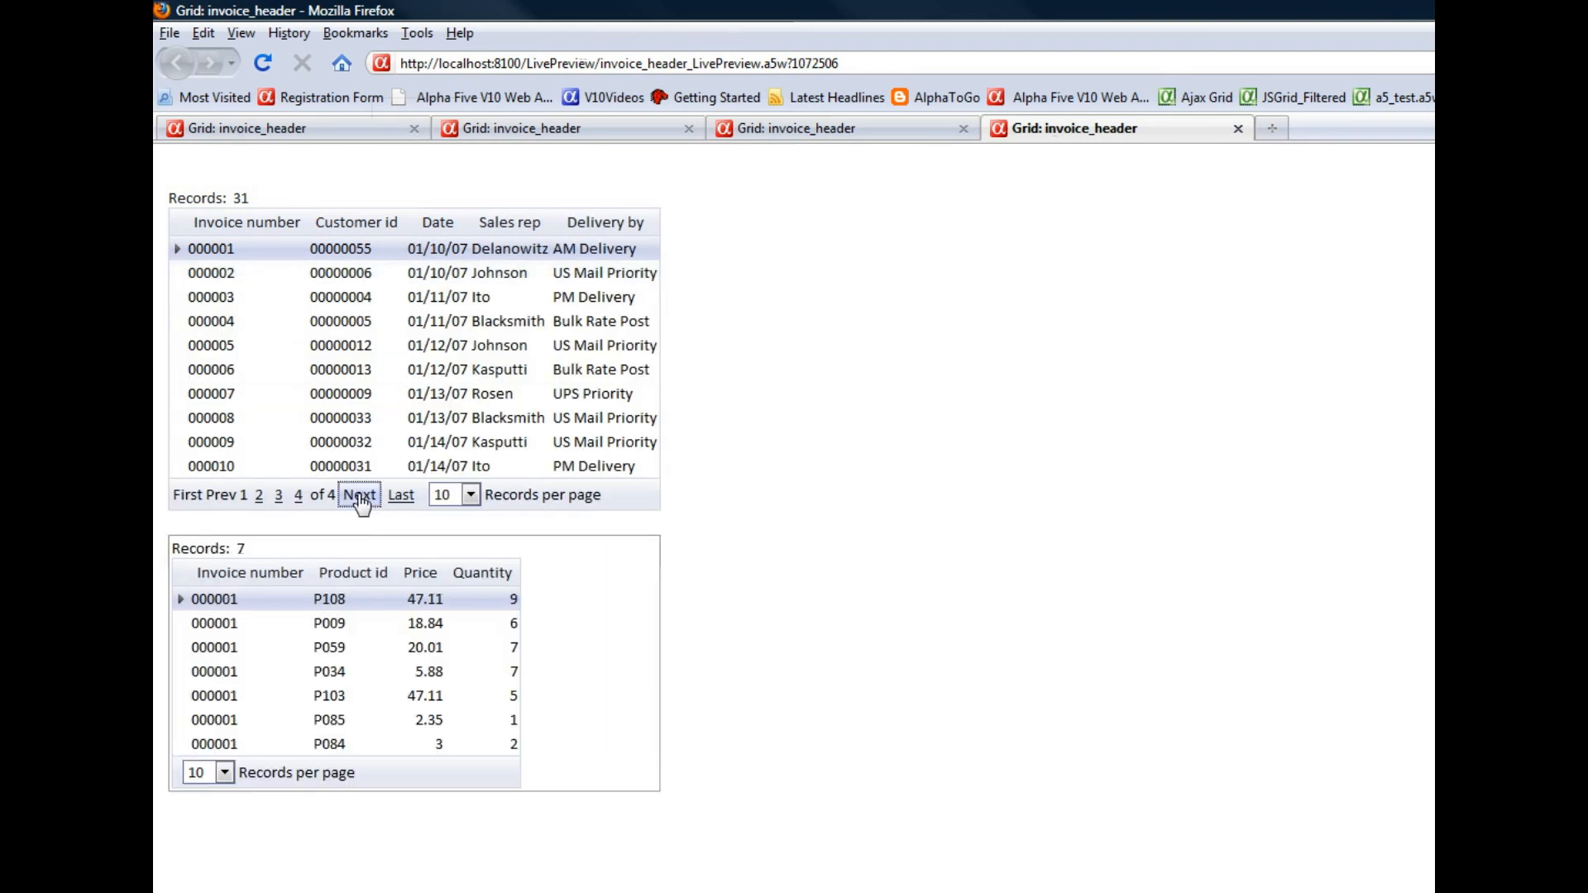
left_click(361, 496)
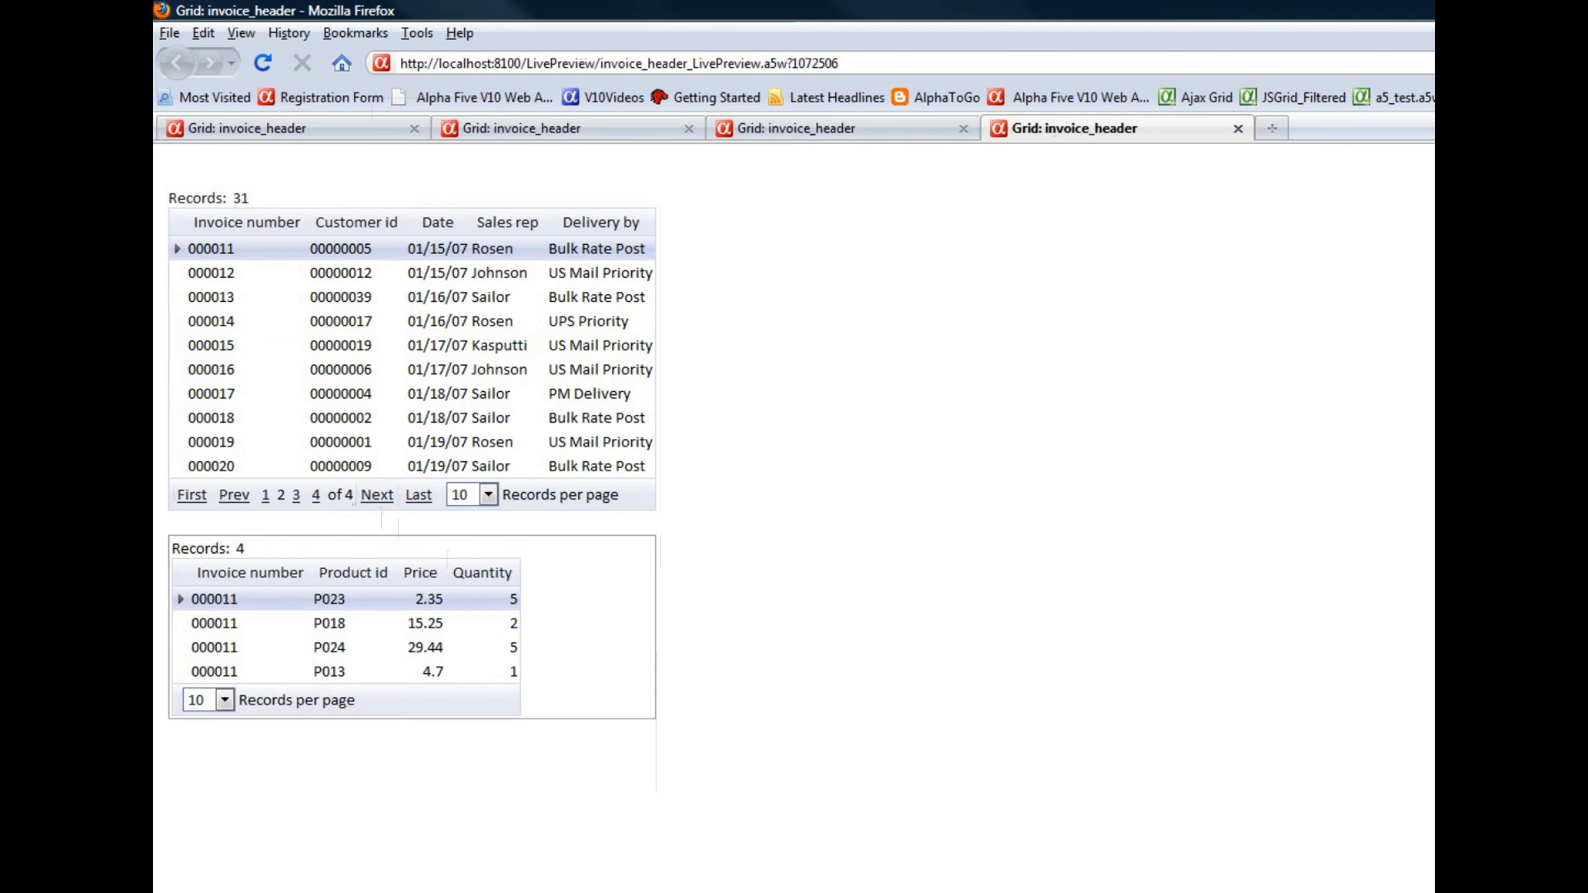
Return to the Alpha Five grid builder and turn Lock linked content window back on
key("alt+Tab")
left_click(670, 456)
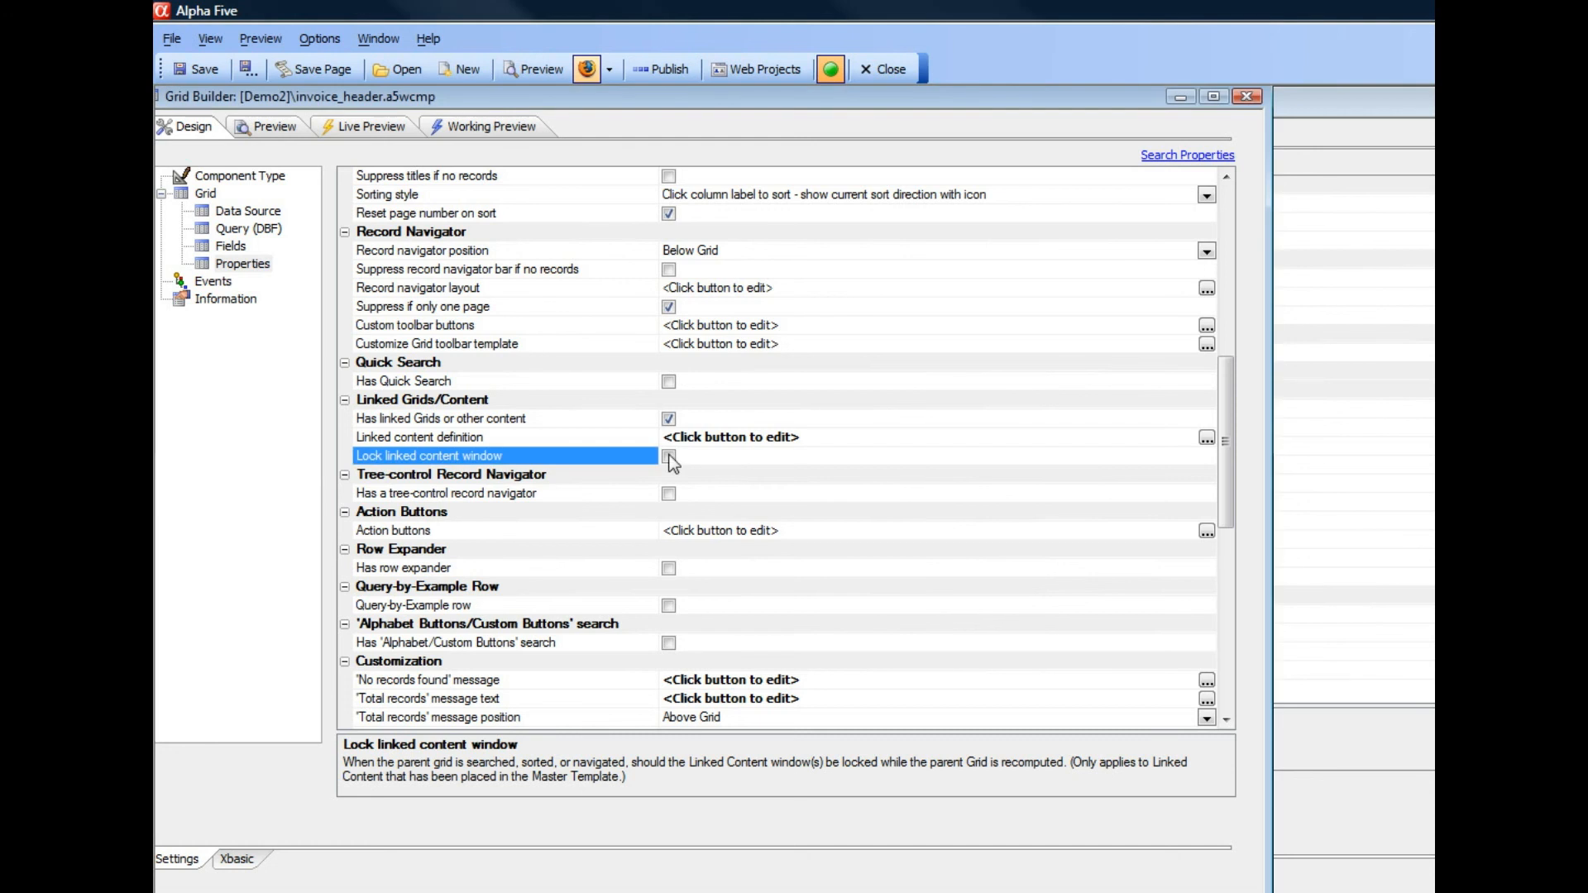
left_click(670, 456)
Open the Lock window text for editing, show its HTML source and enlarge the editor window to examine the markup
left_click(570, 475)
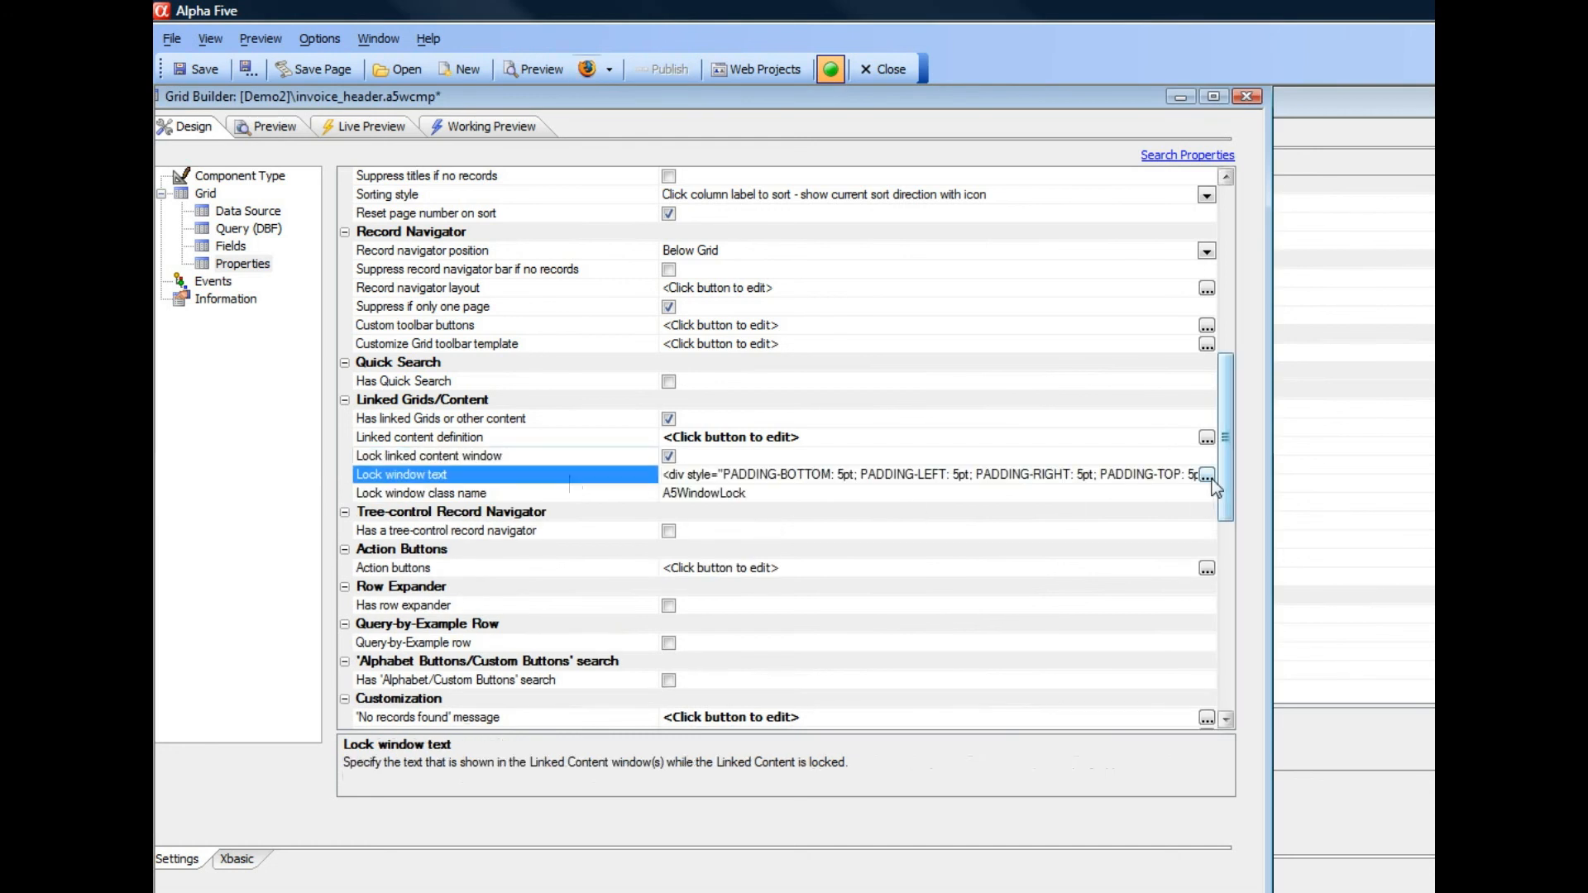
left_click(1208, 475)
left_click(413, 889)
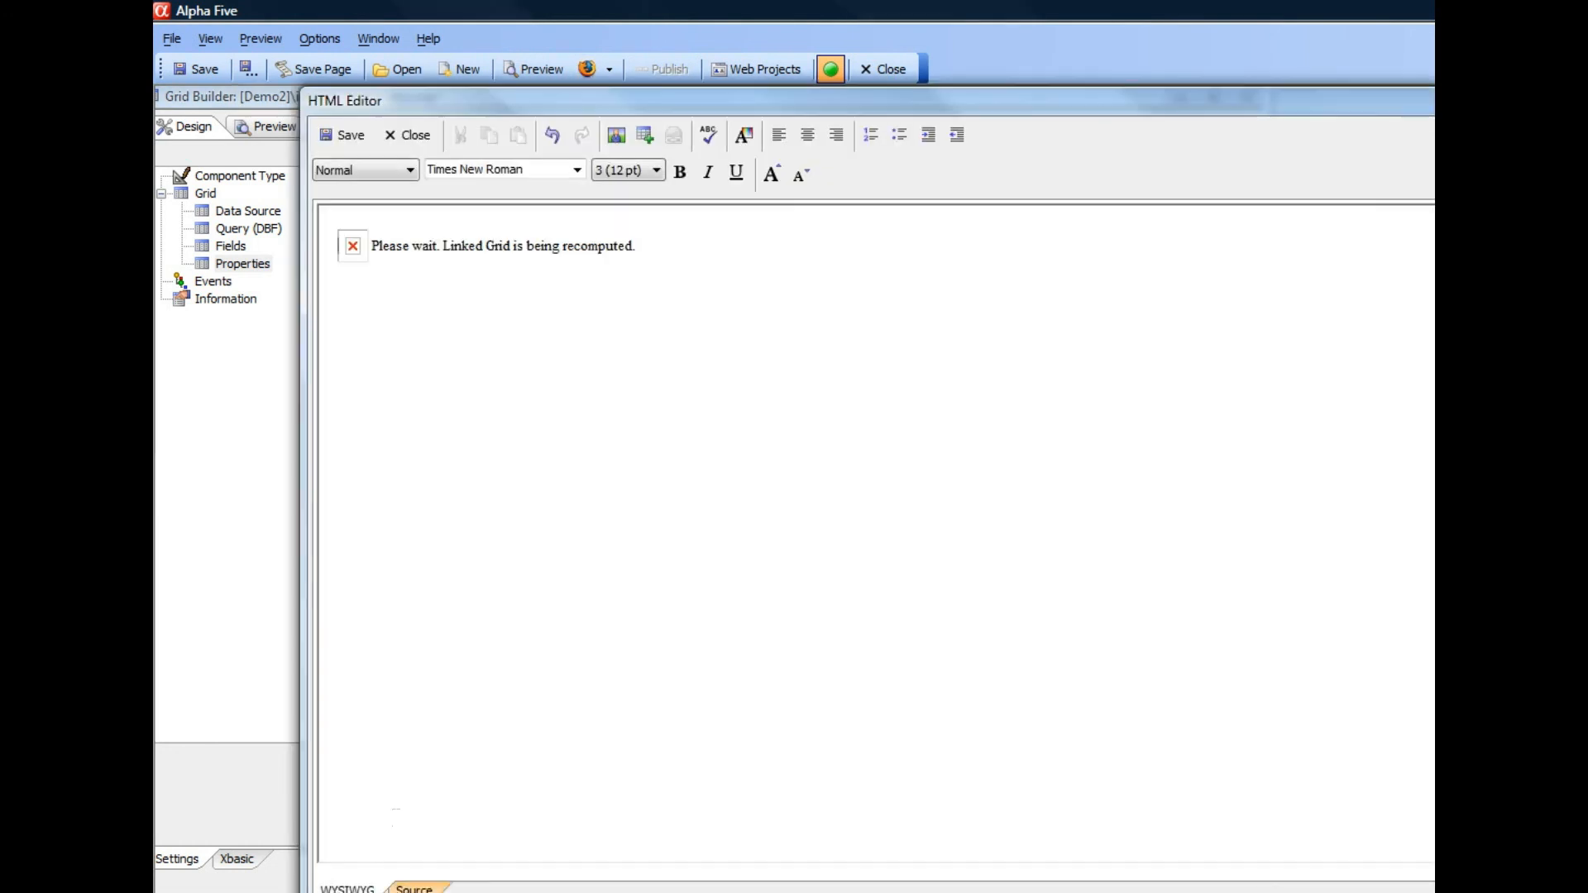
left_click_drag(757, 88, 556, 99)
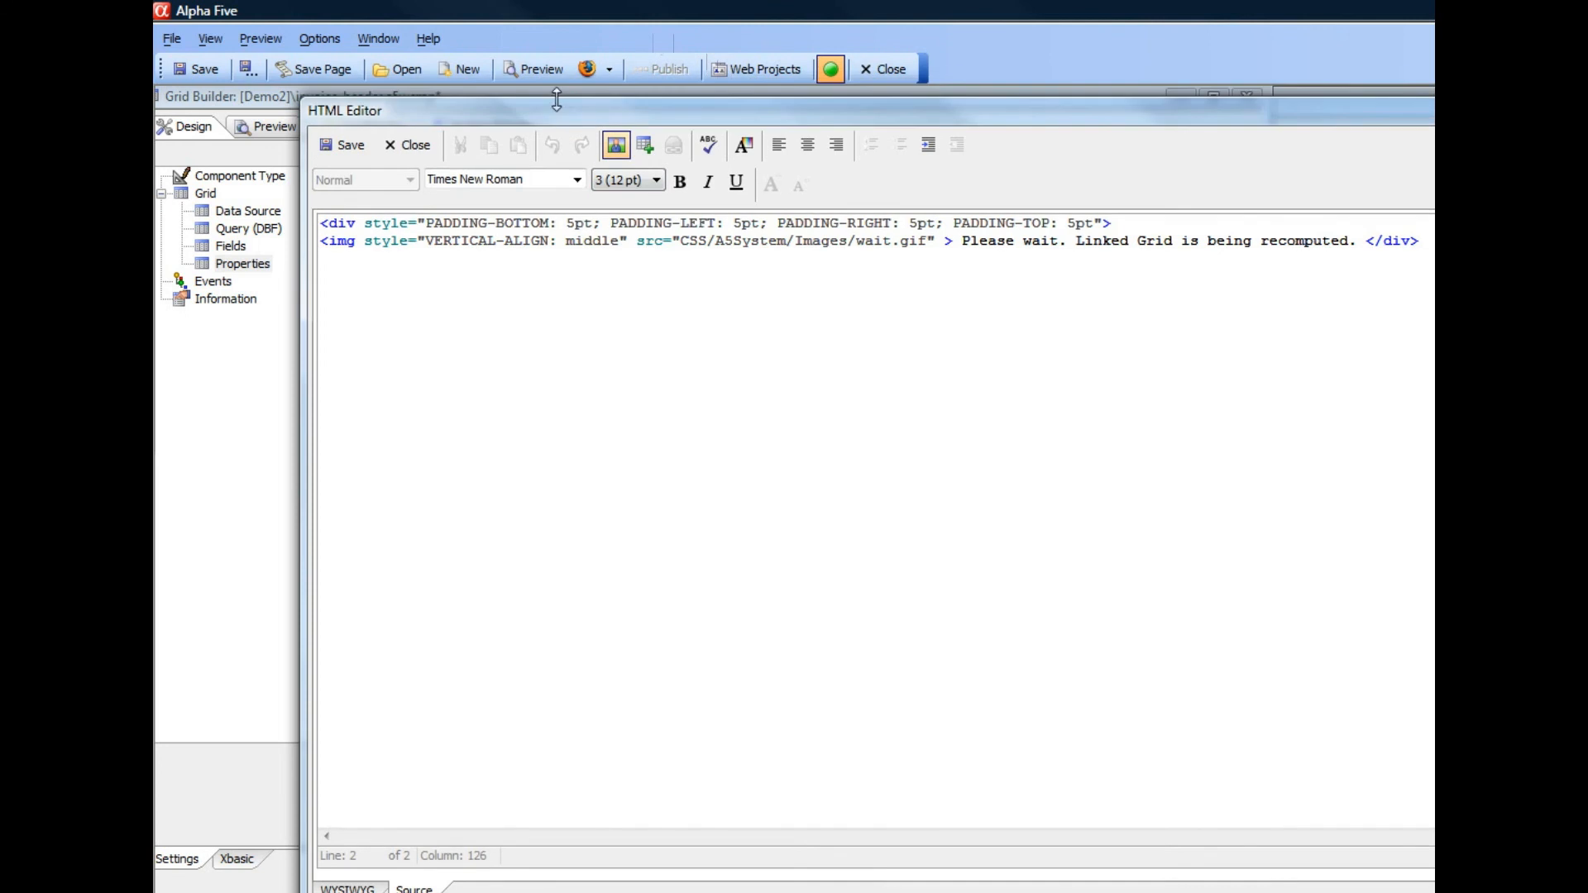
double_click(628, 107)
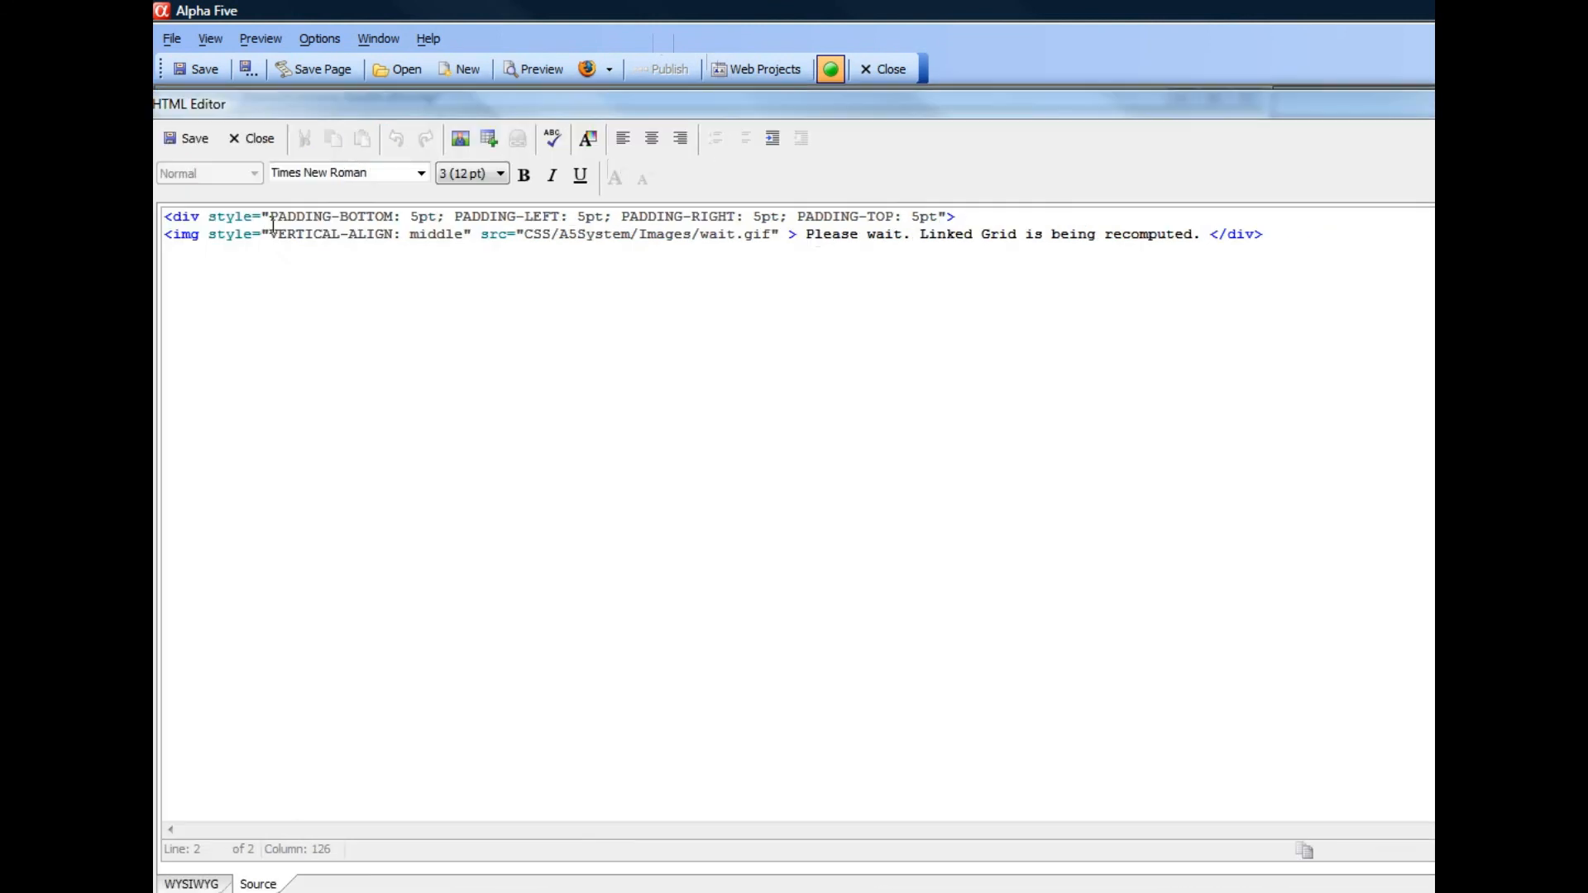